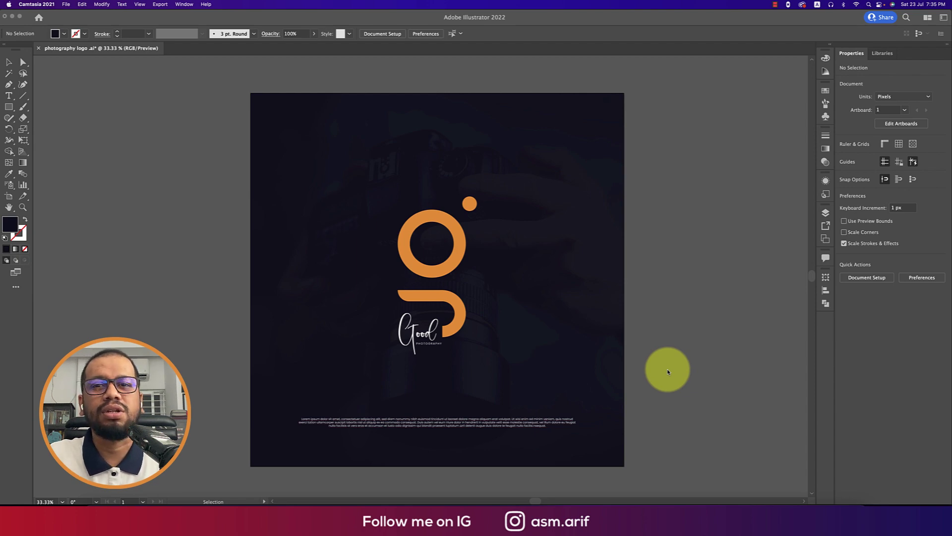
Create a new 2000 × 2000 px document from the Web preset
left_click(66, 4)
left_click(43, 64)
left_click(54, 4)
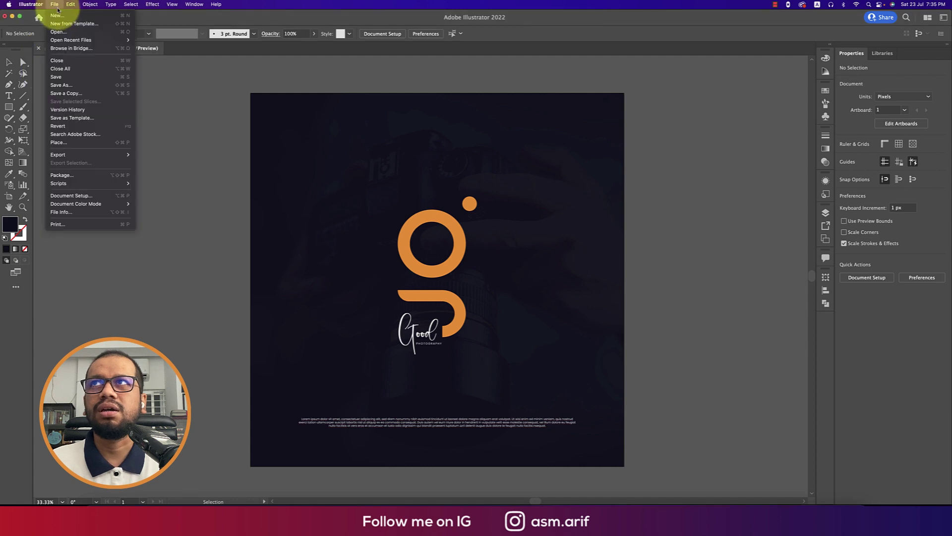
left_click(59, 16)
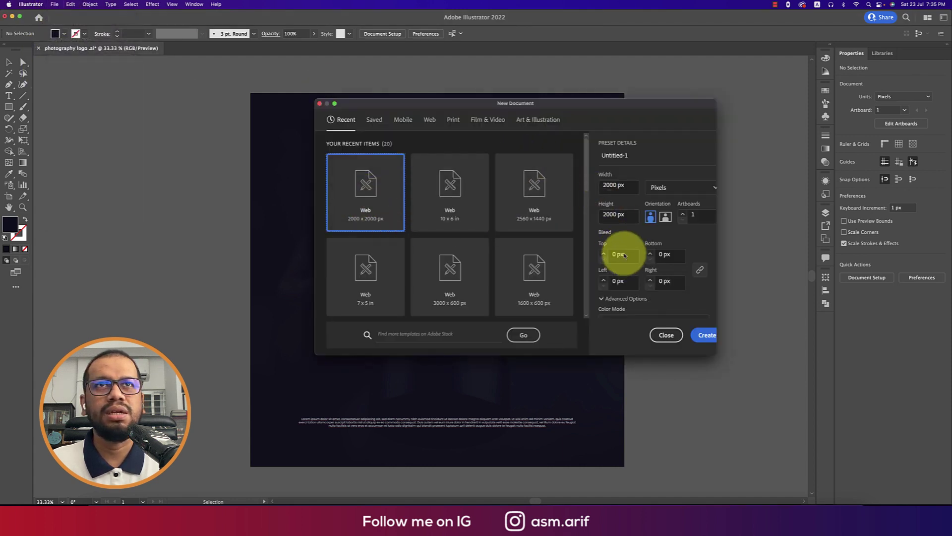
scroll(685, 283, "down", 3)
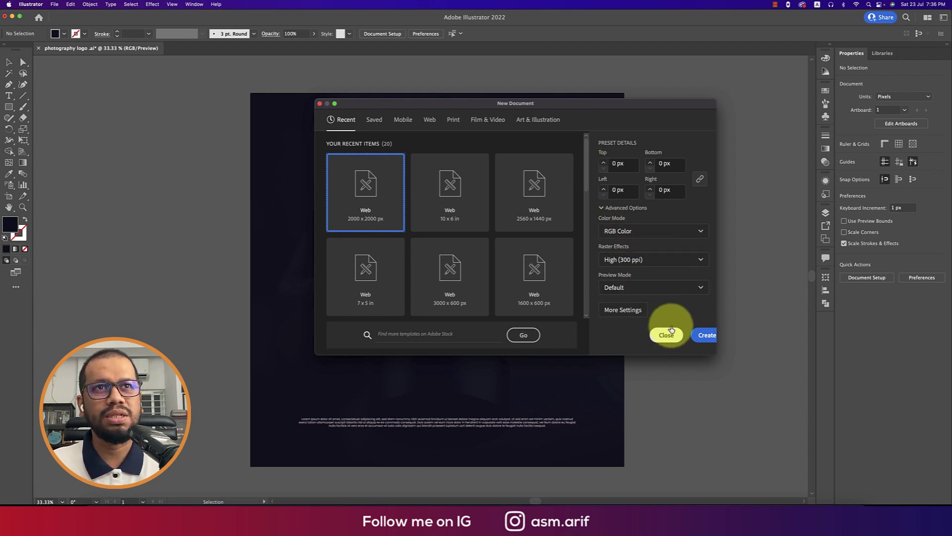
left_click(693, 333)
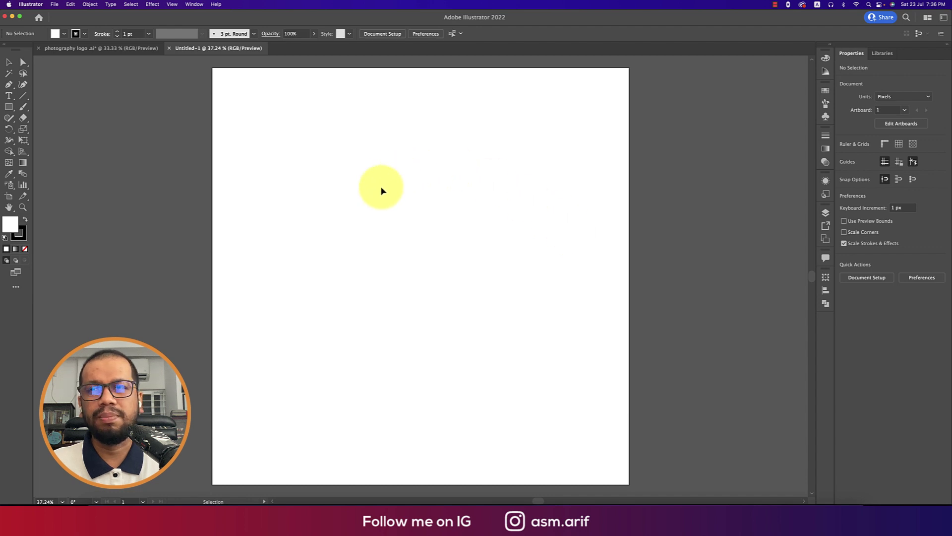
Check the logo in the photography logo file for reference, then return to Untitled-1
left_click(106, 47)
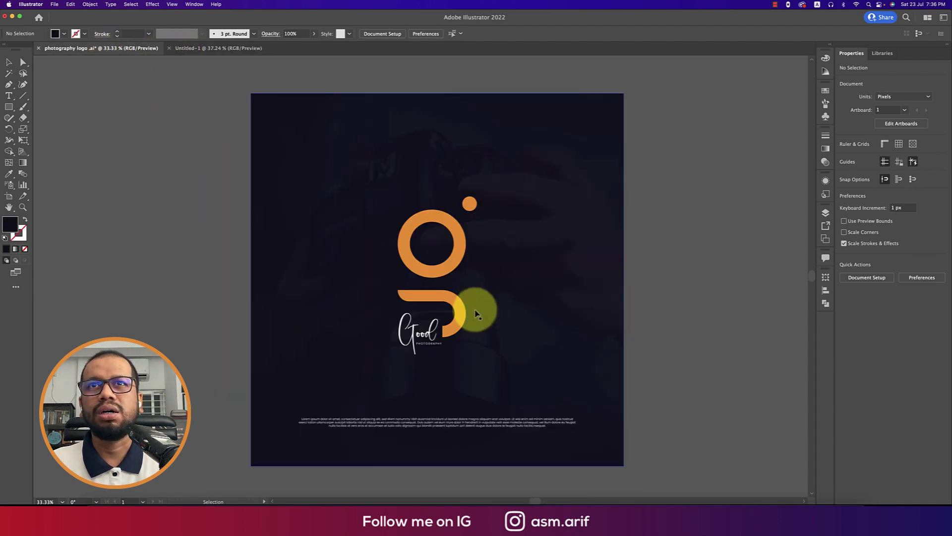
left_click(457, 269)
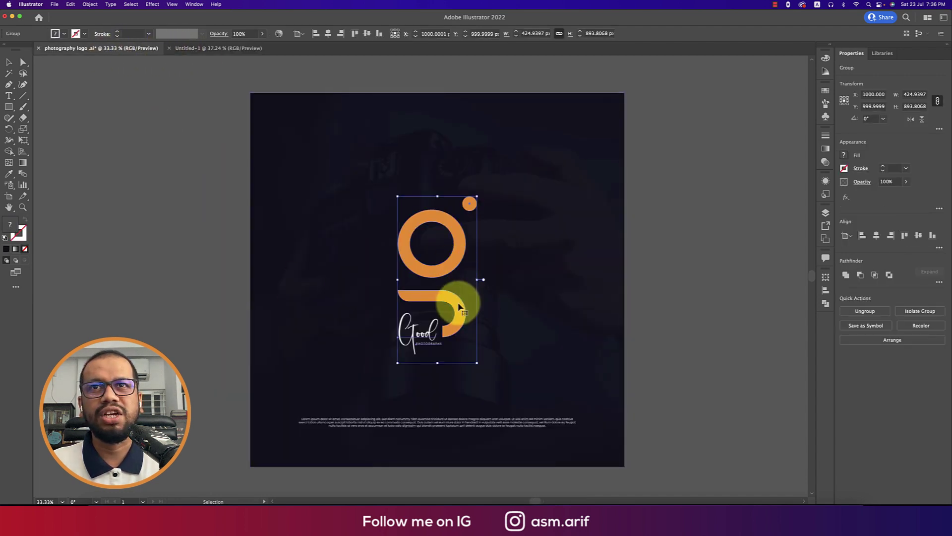
left_click(636, 308)
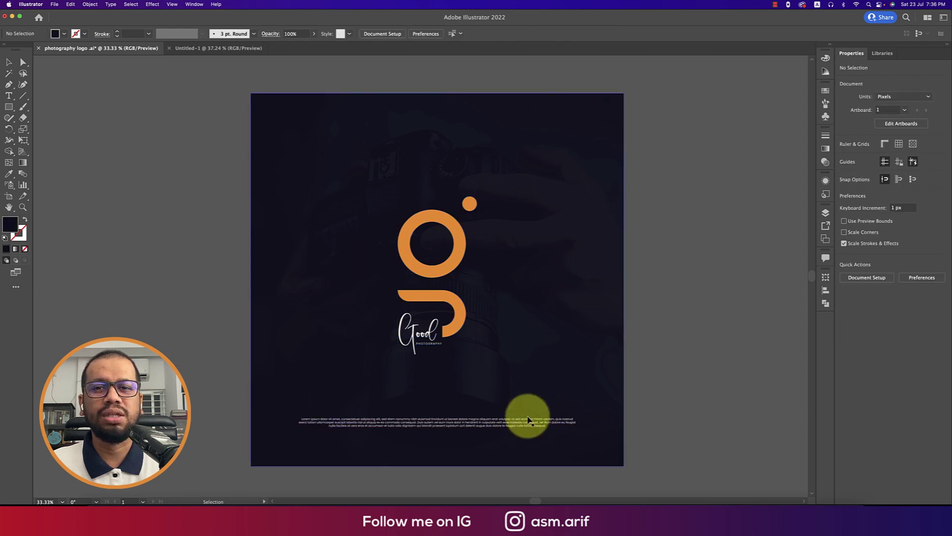
left_click(220, 47)
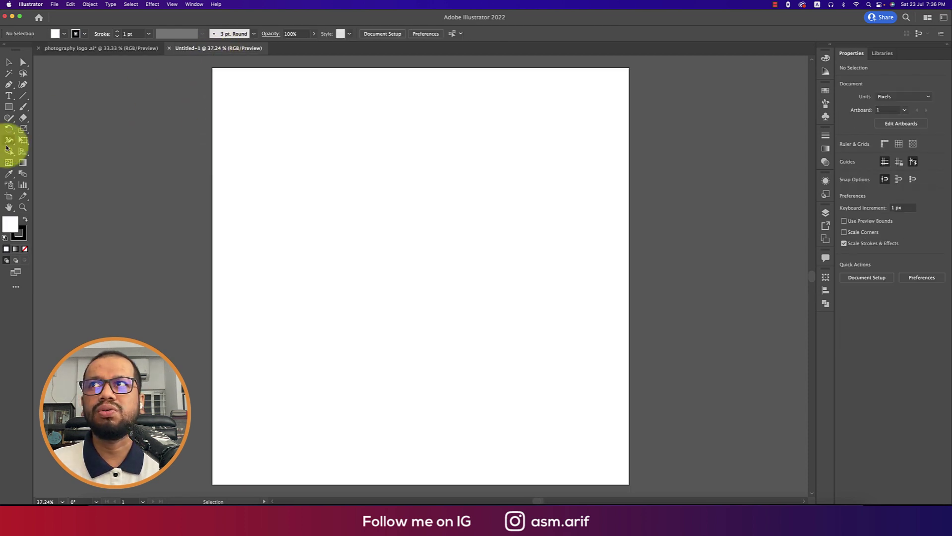
Draw a 375 px circle on the artboard and set its fill to None
left_click_drag(13, 113, 48, 130)
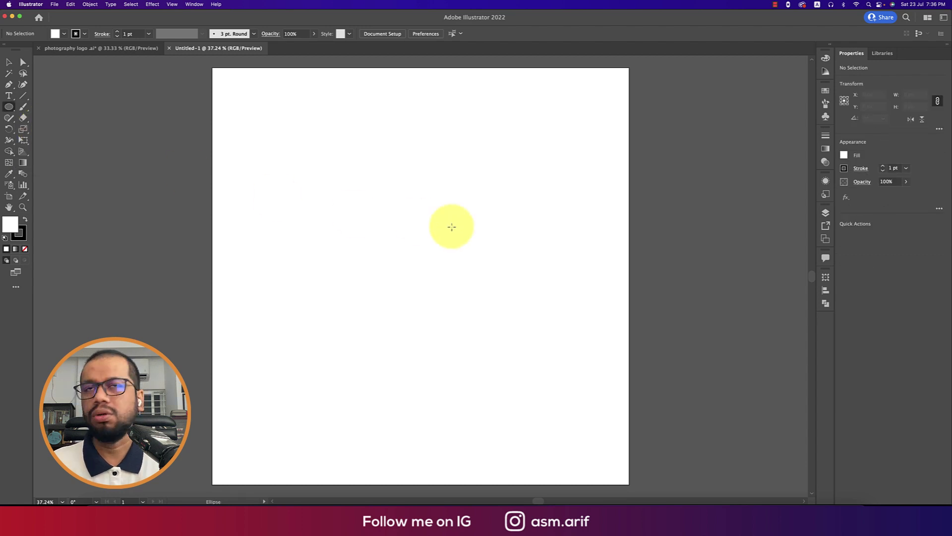
left_click_drag(423, 207, 438, 232)
left_click(64, 33)
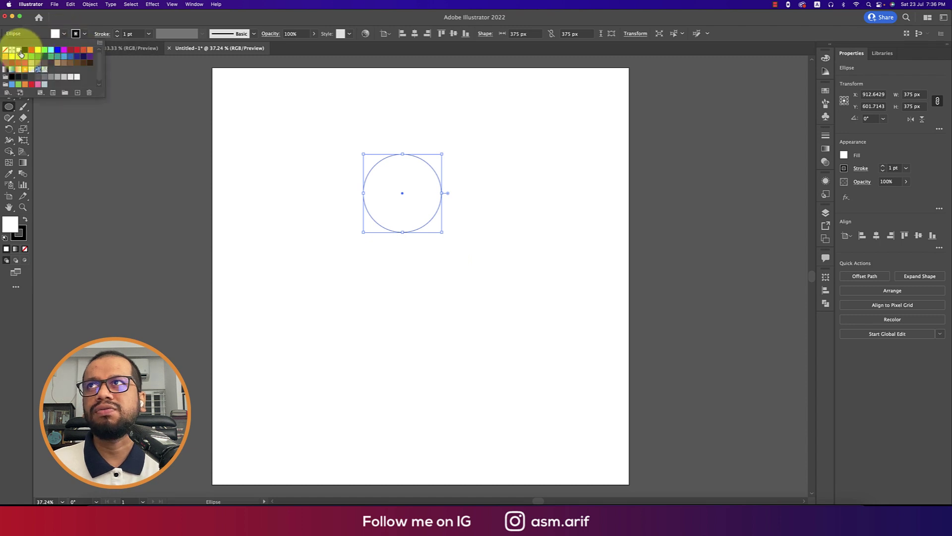
left_click(6, 50)
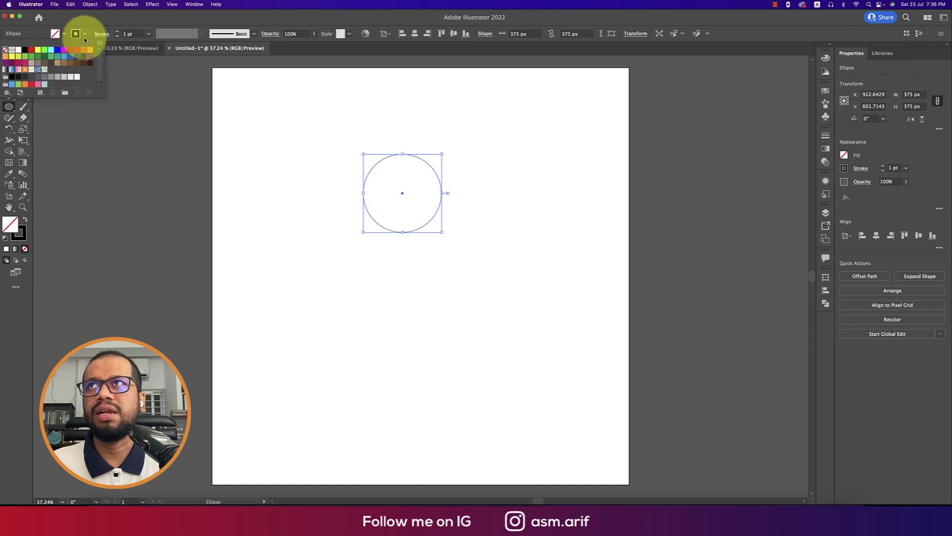
Give the circle a 50 pt black stroke and change its stroke alignment
left_click(134, 35)
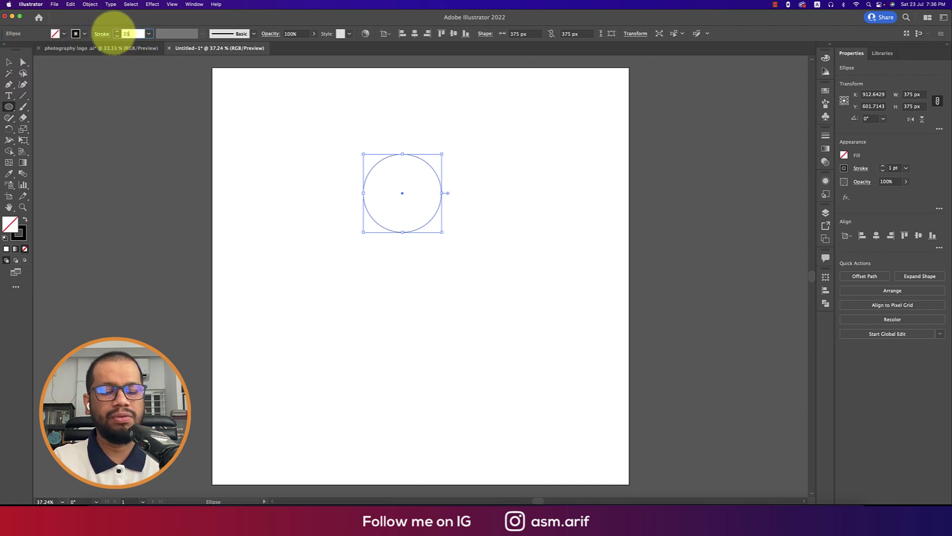
type("35")
key("Return")
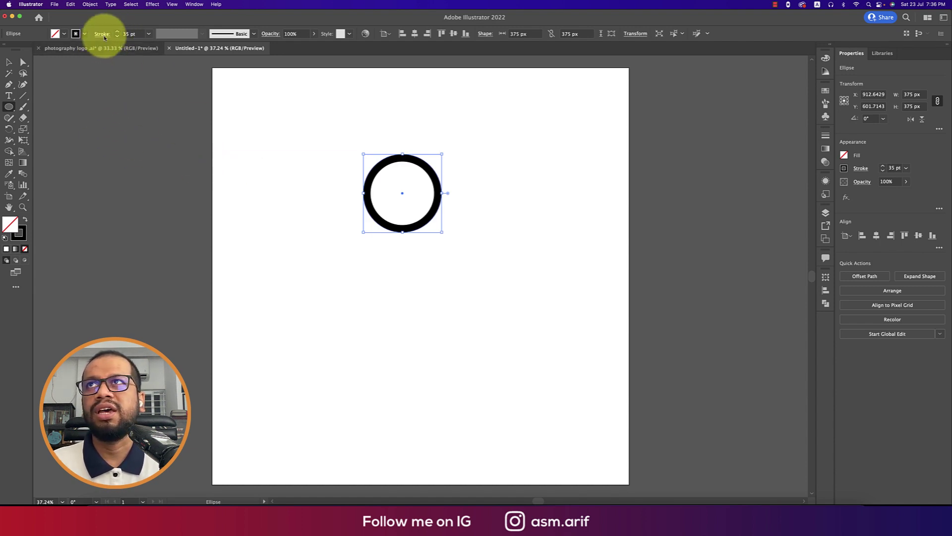
left_click(103, 34)
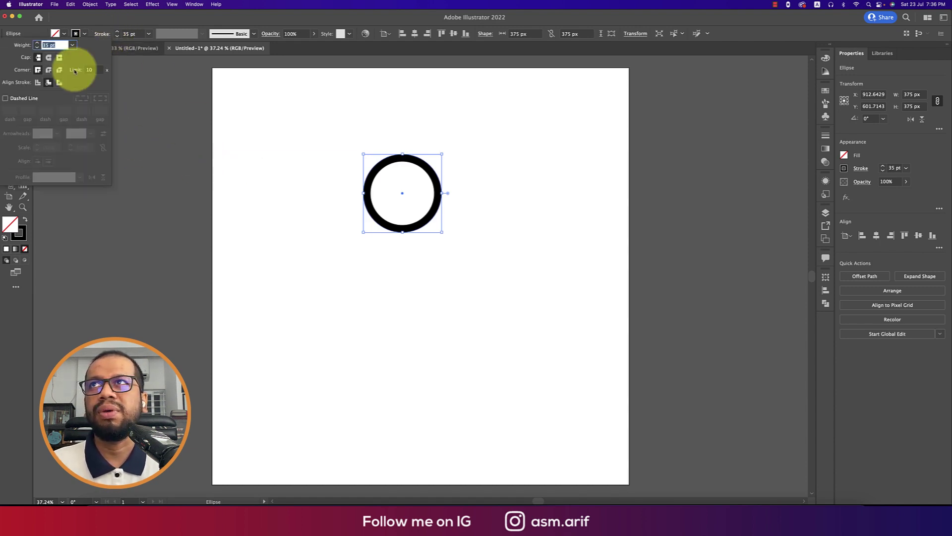
left_click(39, 82)
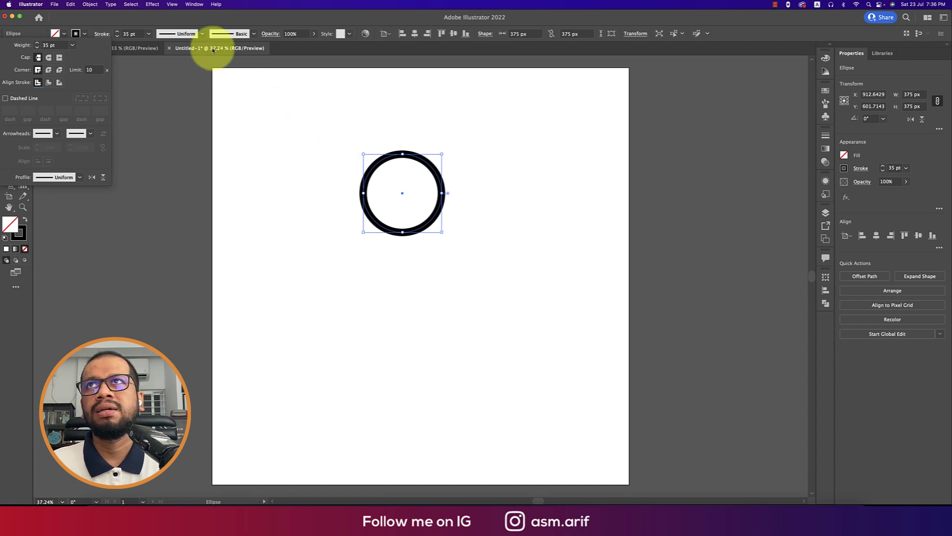
left_click(142, 34)
type("50")
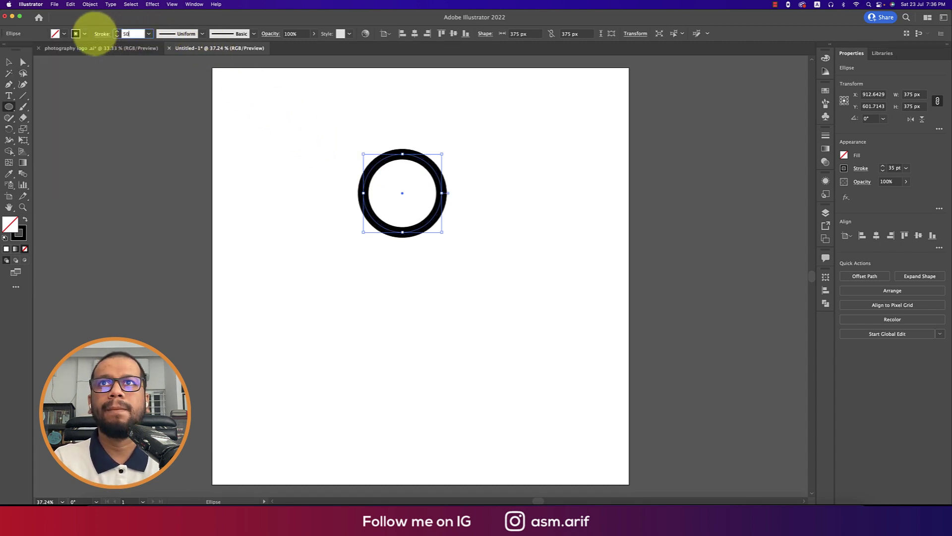
key("Return")
left_click(9, 61)
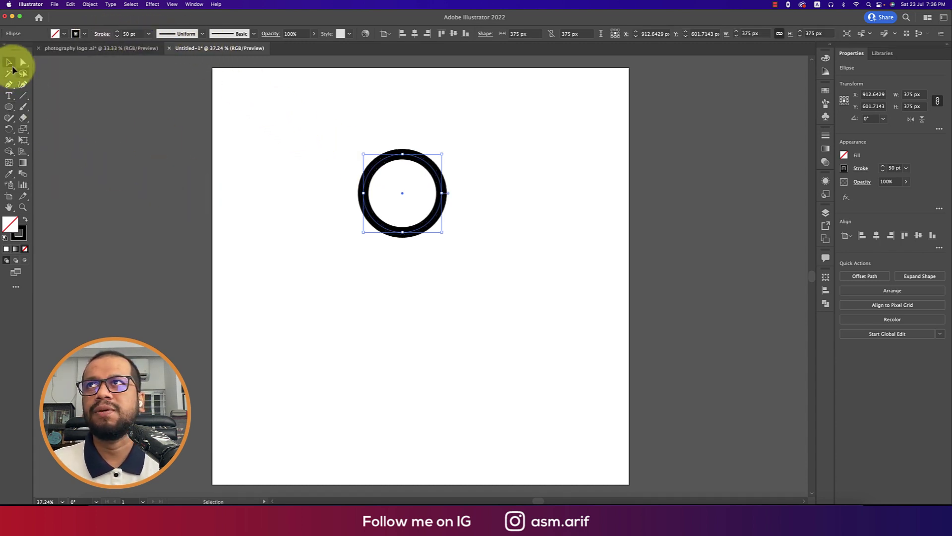
Draw a rounded rectangle below the circle
left_click_drag(9, 107, 49, 118)
left_click_drag(364, 258, 404, 308)
left_click(8, 61)
left_click(353, 288)
Duplicate the circle up and to the right by dragging a copy
left_click_drag(335, 245, 475, 337)
left_click(379, 192, "shift")
key("super+shift+a")
left_click_drag(440, 208, 545, 186)
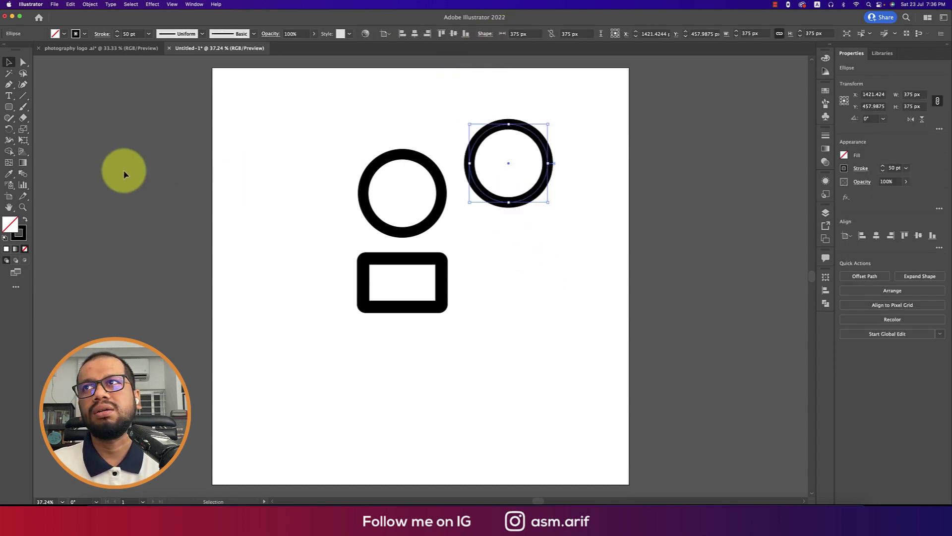
Swap the copy's fill and stroke, then divide its size by 1.6 three times to about 91.55 px
left_click(24, 219)
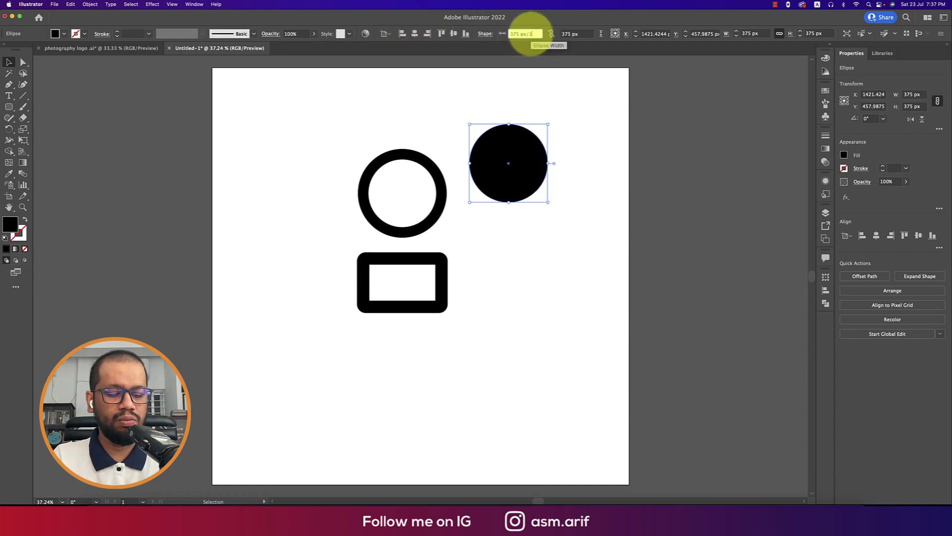
key("Return")
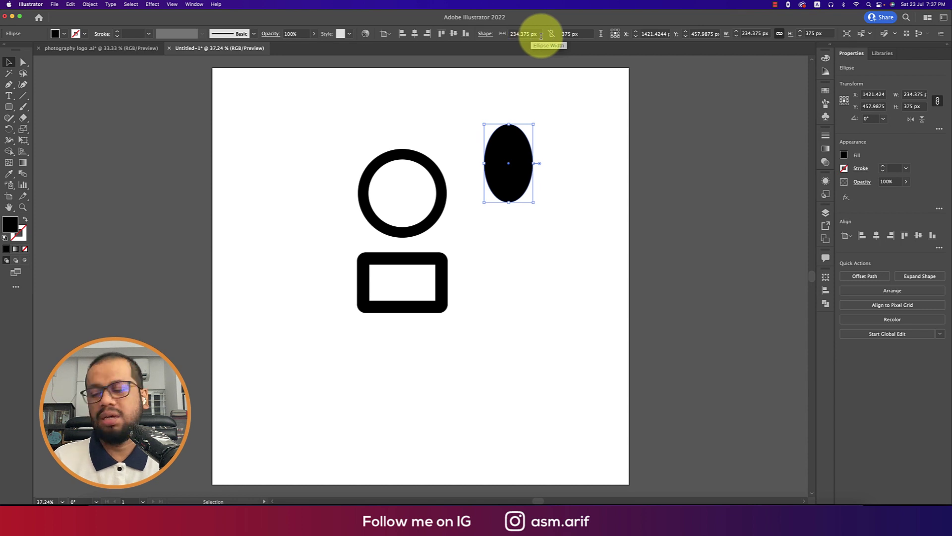
key("super+z")
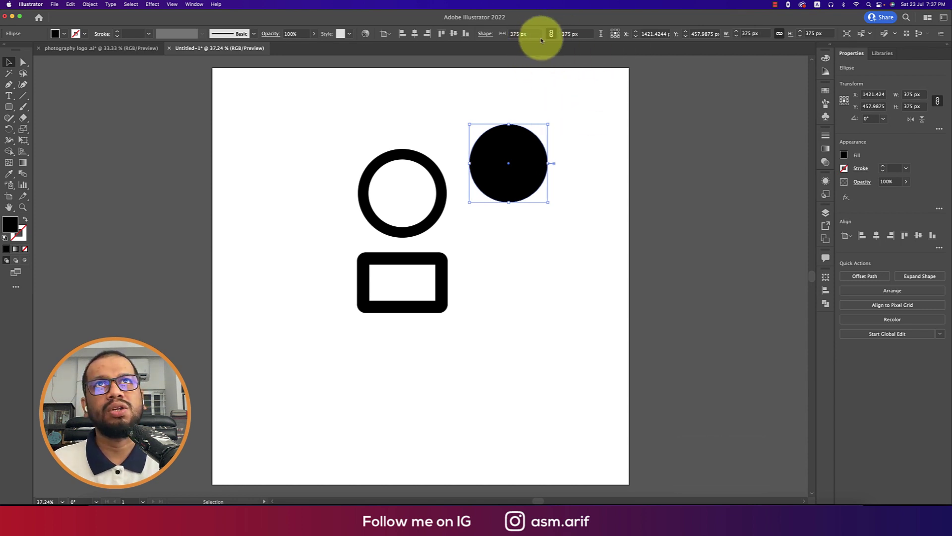
left_click(585, 35)
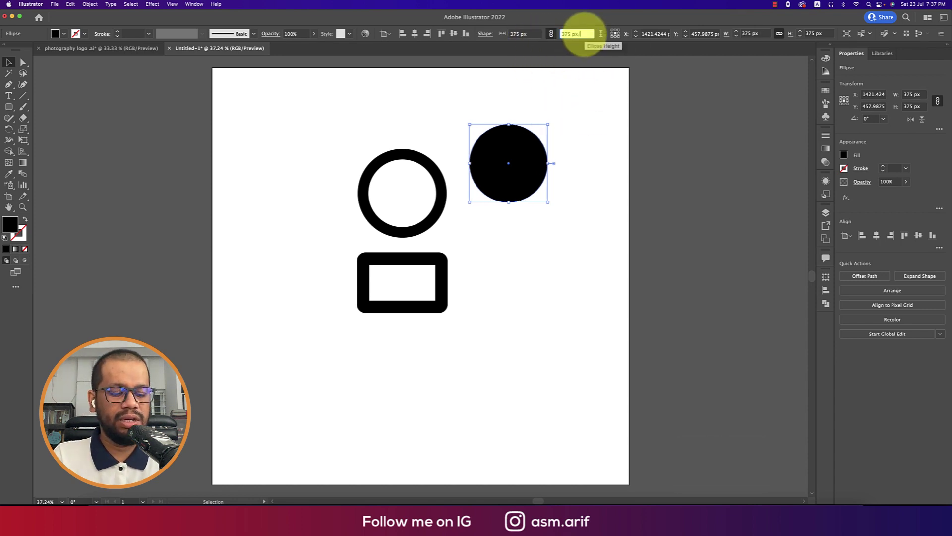
key("Return")
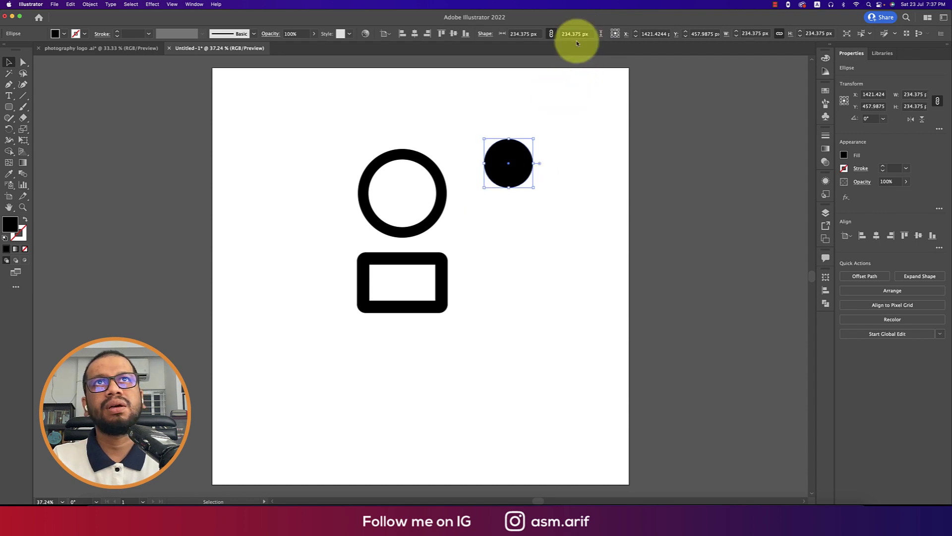
type("/1.6")
key("Return")
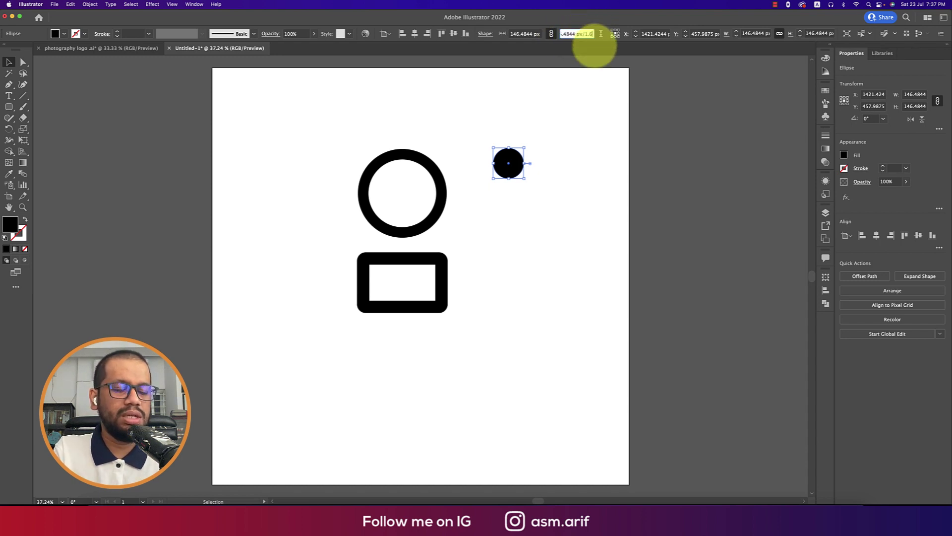
key("Return")
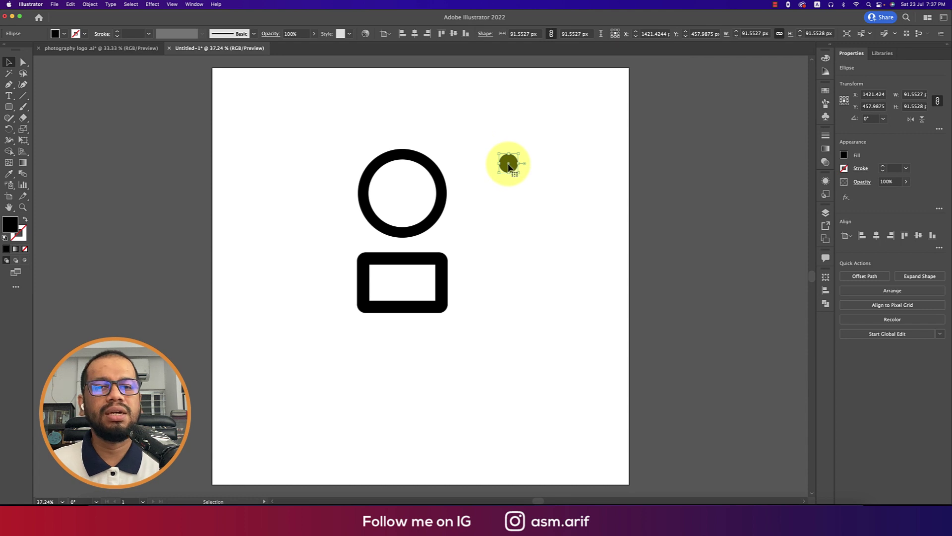
Place the small black dot at the big circle's upper right
left_click_drag(509, 165, 452, 144)
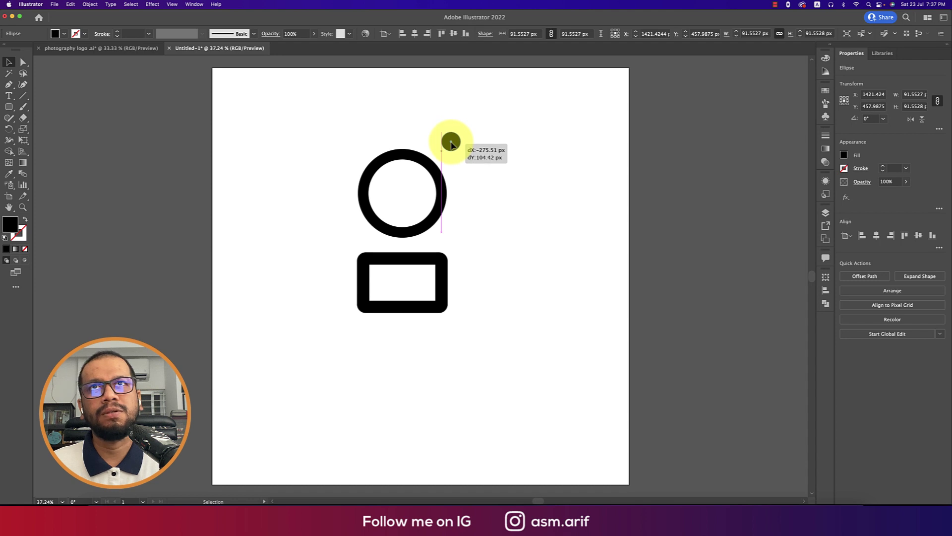
left_click_drag(452, 145, 452, 144)
left_click(512, 162)
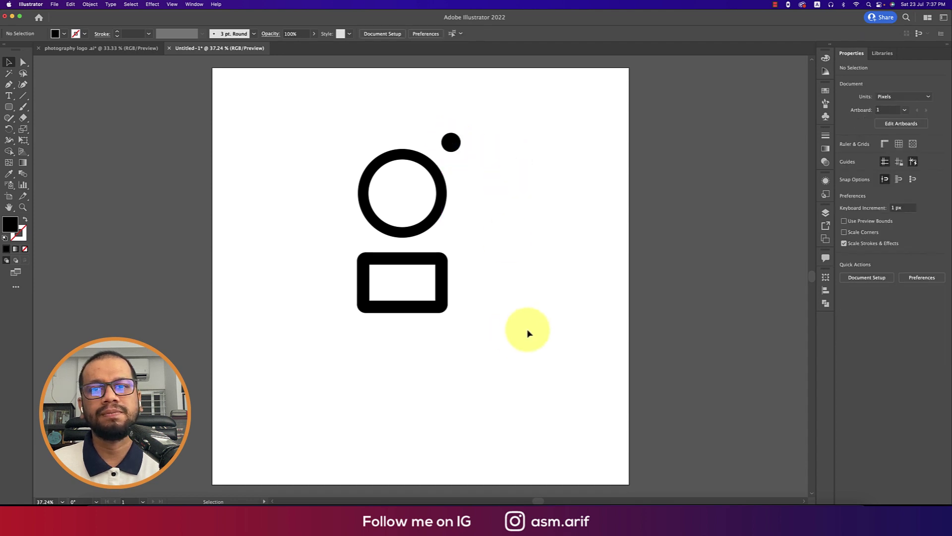
Drag the rectangle's corner widget to a 0 px radius for square corners
left_click(401, 308)
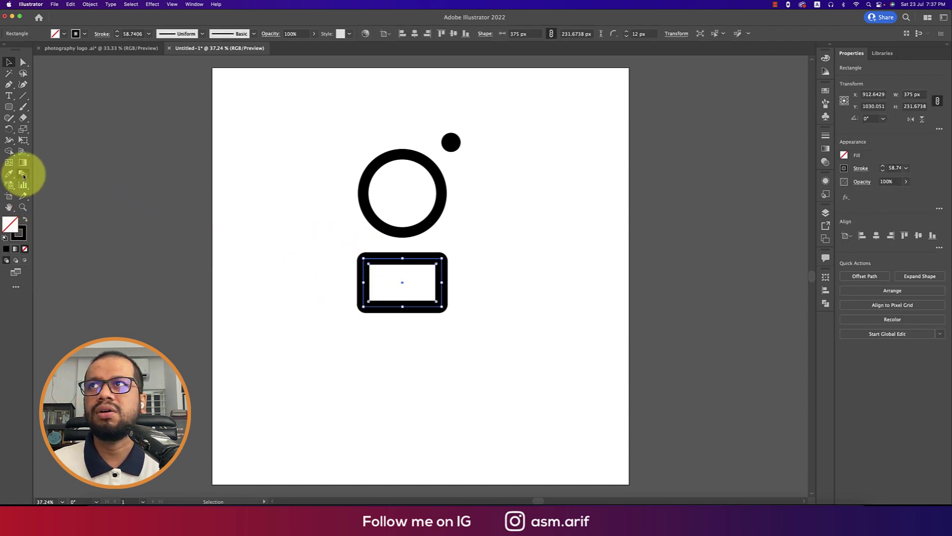
left_click_drag(23, 129, 52, 146)
left_click_drag(23, 118, 64, 132)
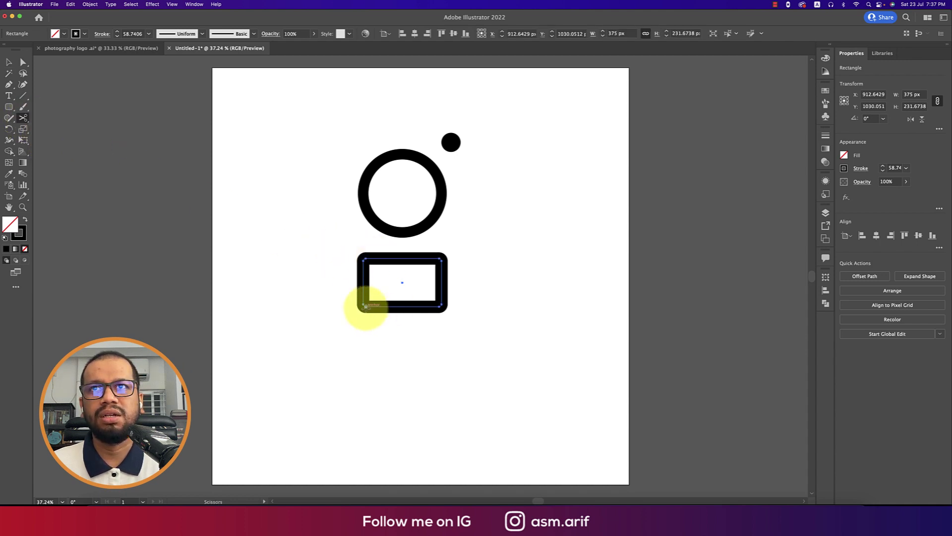
left_click(9, 61)
left_click(460, 277)
left_click_drag(491, 258, 418, 362)
left_click_drag(436, 264, 482, 228)
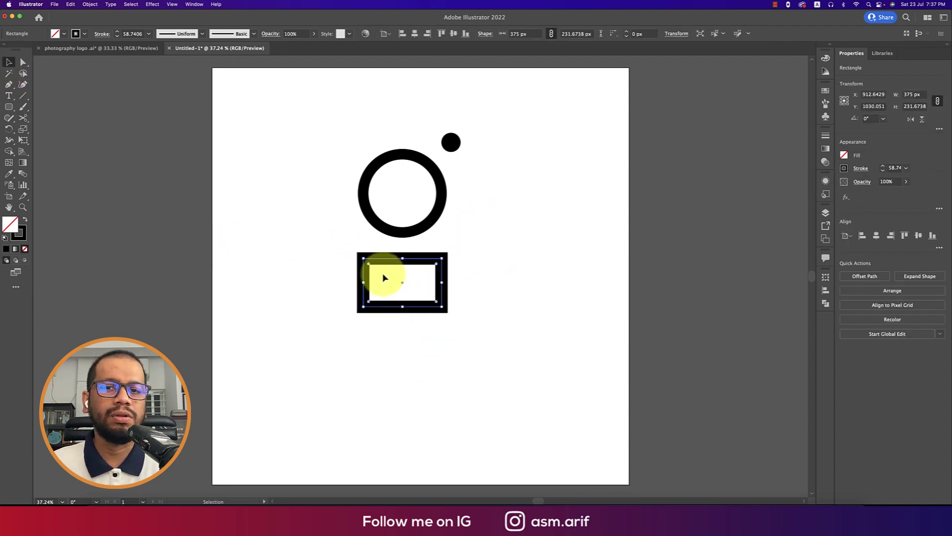
left_click_drag(294, 234, 542, 398)
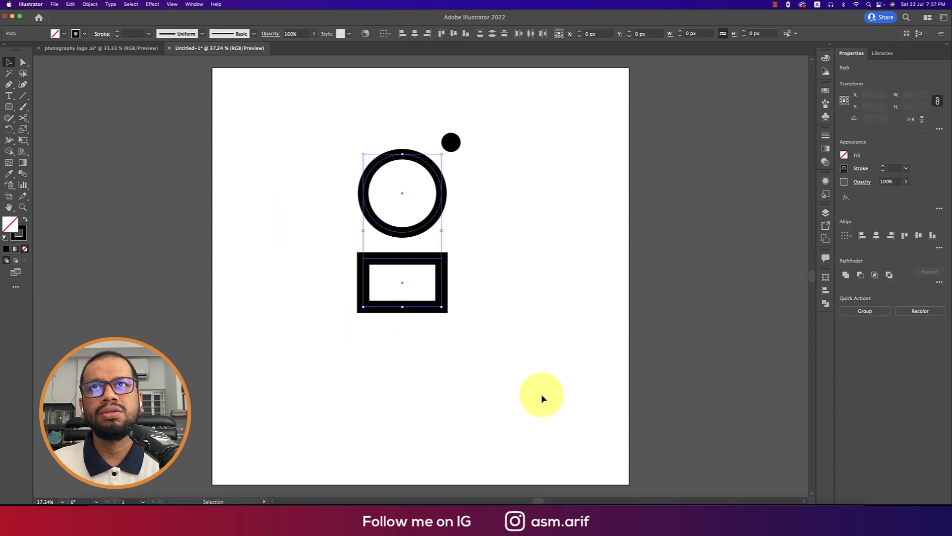
left_click(379, 311)
Cut the rectangle with the Scissors at its top-left, bottom-left and bottom-middle points
left_click(23, 118)
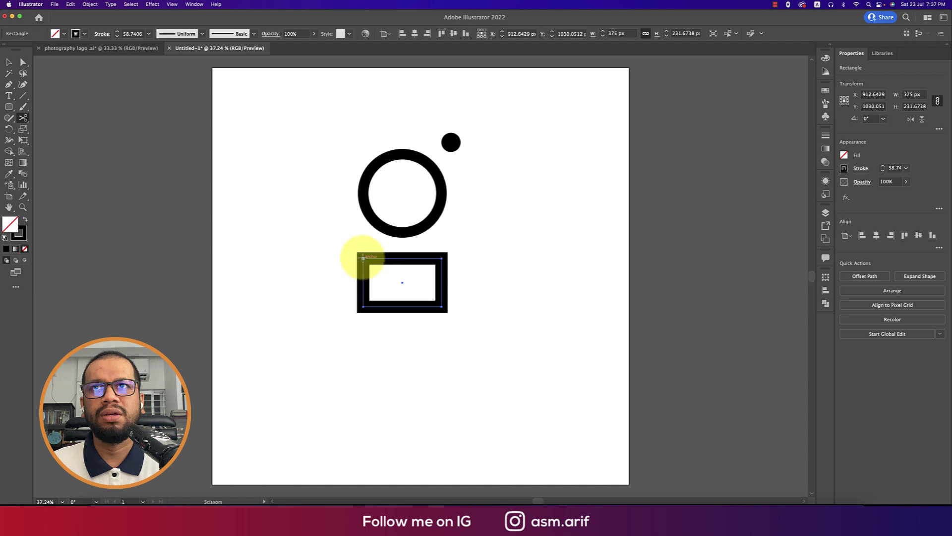
left_click(363, 257)
left_click(363, 306)
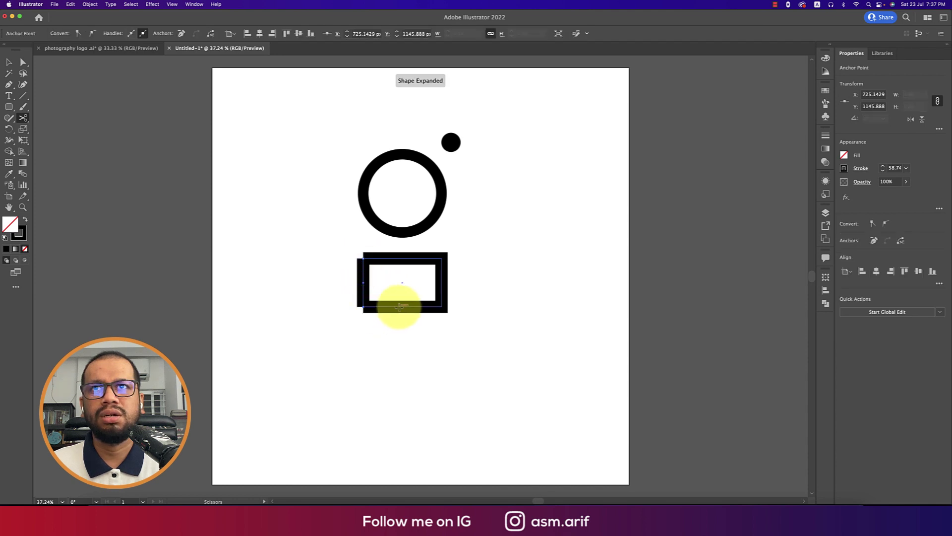
left_click(402, 306)
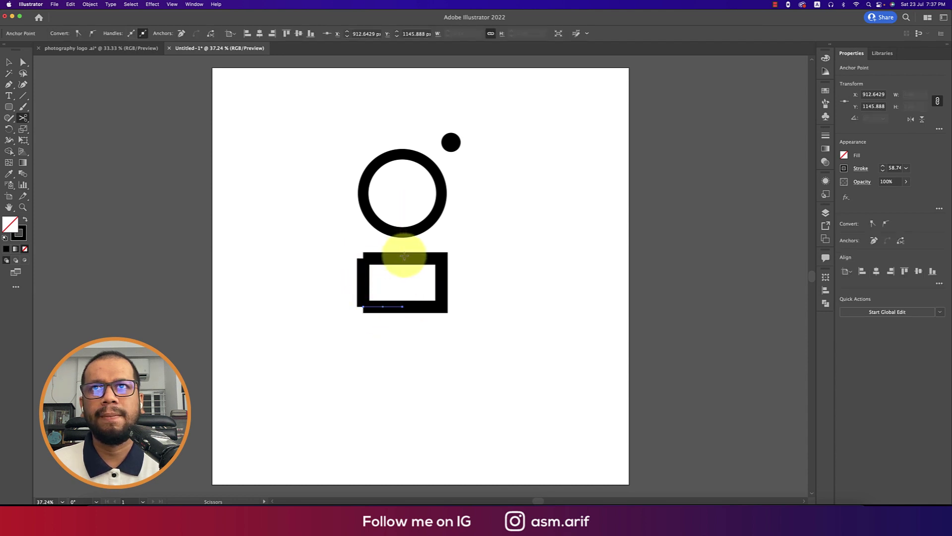
Delete the left side and bottom-left segment to leave a bracket shape
left_click(9, 62)
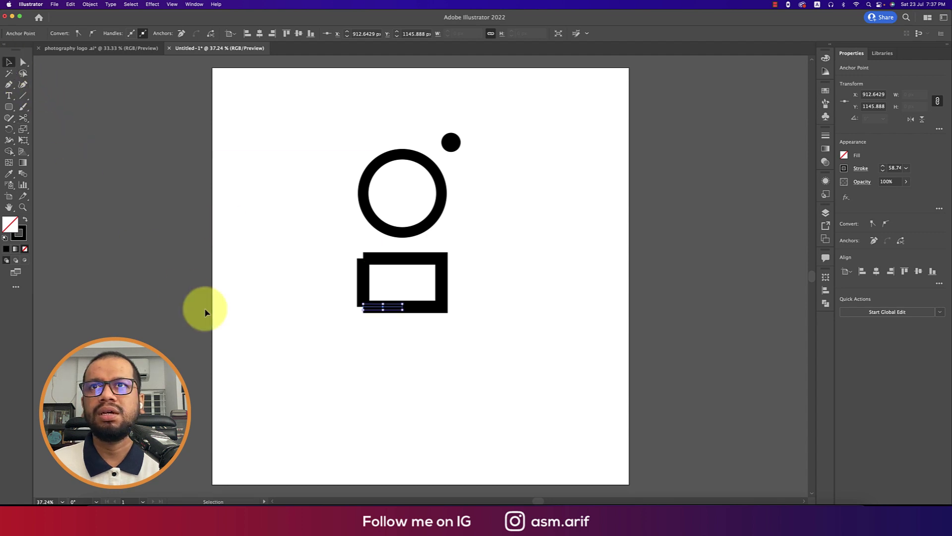
left_click(417, 308)
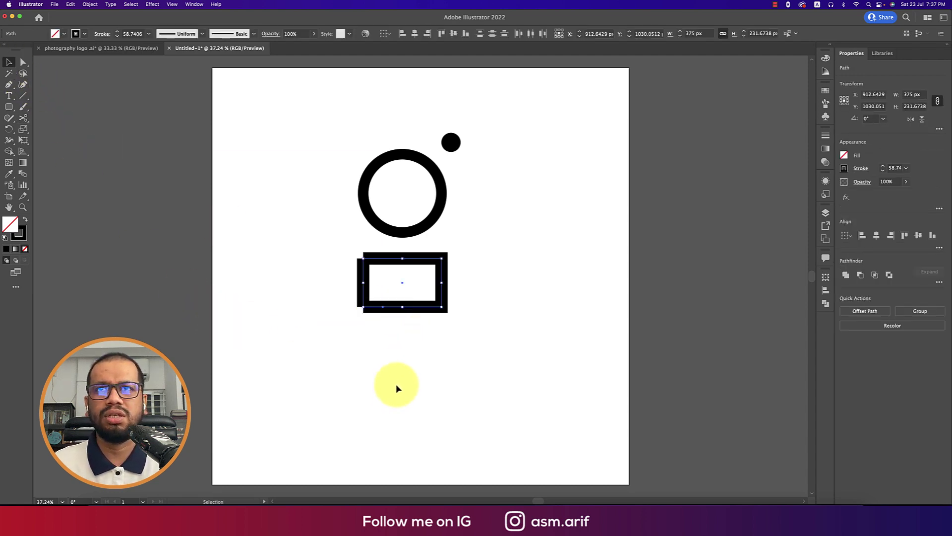
left_click(382, 306)
key("Delete")
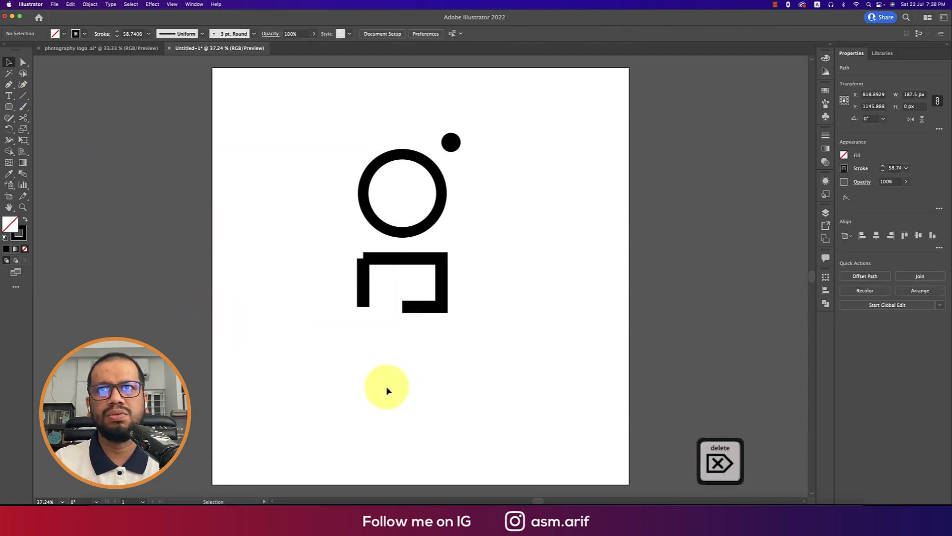
left_click_drag(325, 282, 361, 413)
key("Delete")
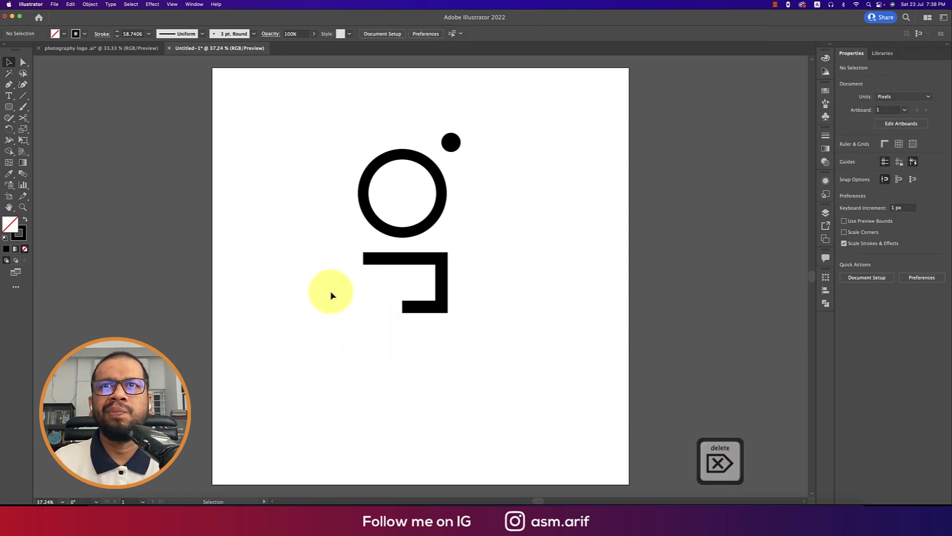
left_click_drag(326, 240, 522, 383)
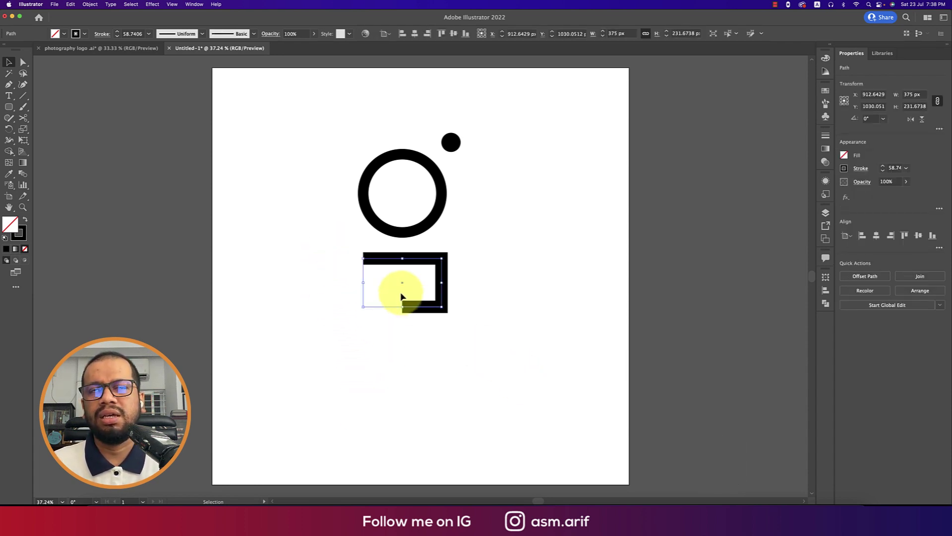
key("super+plus")
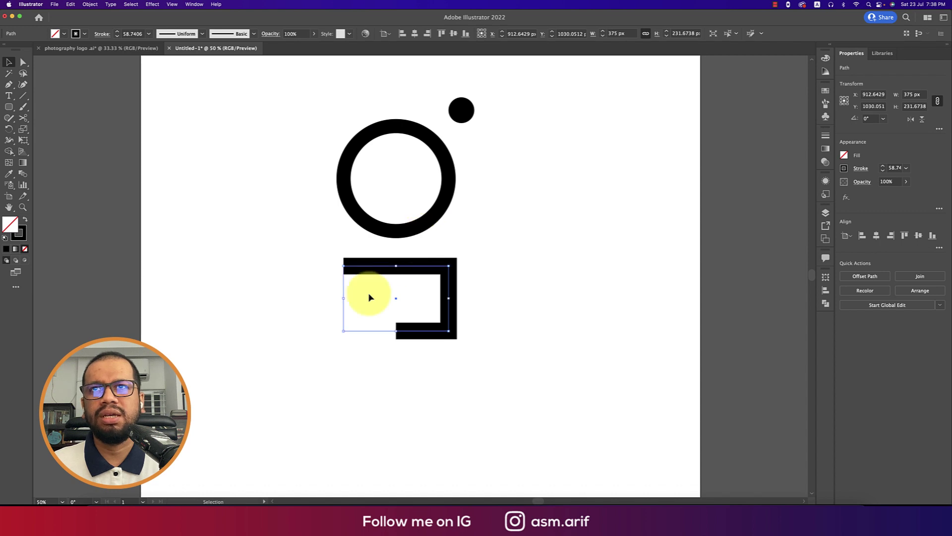
Scale down the ring, bracket and dot together
left_click(506, 272)
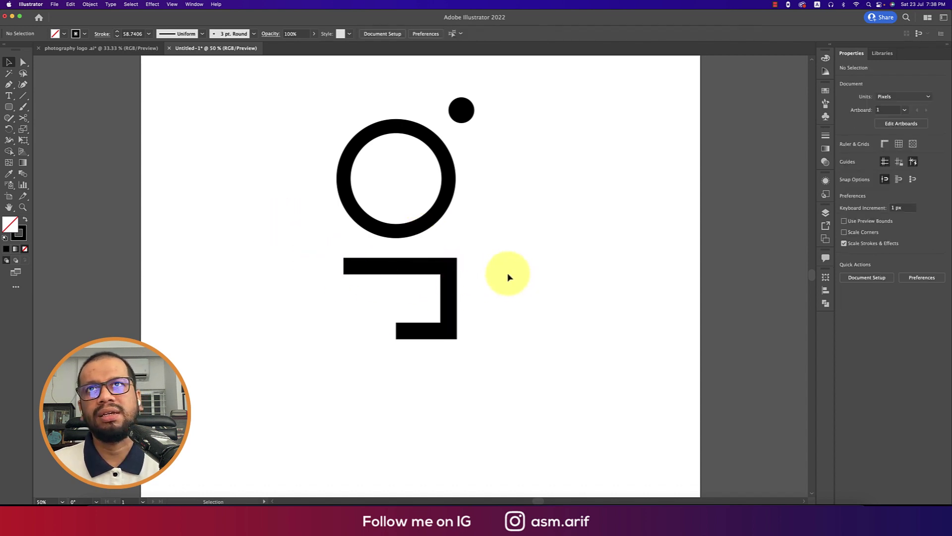
left_click_drag(286, 112, 515, 401)
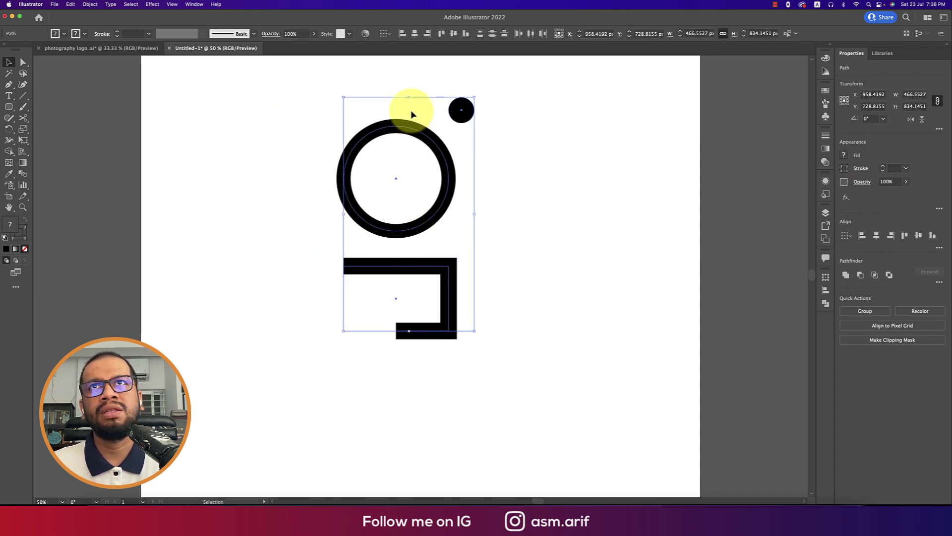
left_click_drag(413, 100, 410, 133)
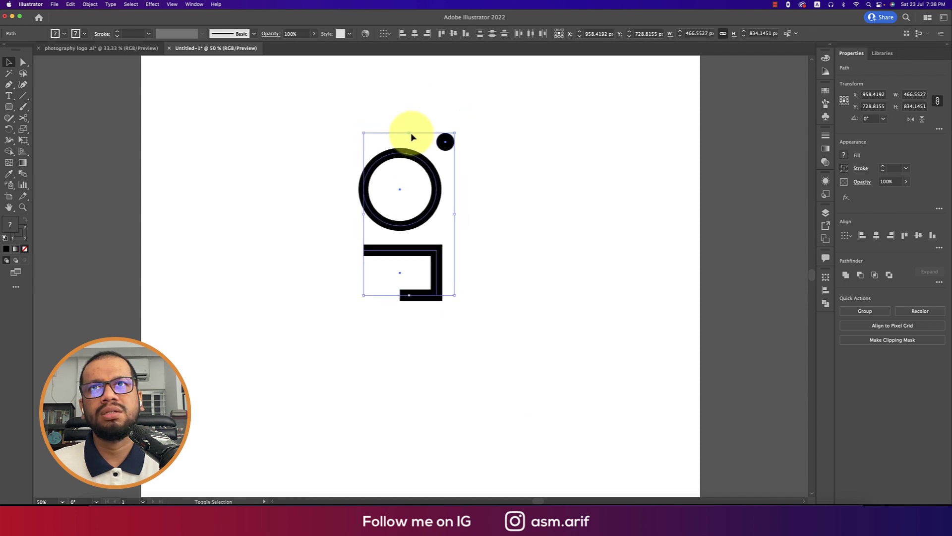
left_click(541, 264)
Set the ring and bracket stroke weight to 64 pt
left_click_drag(312, 180, 459, 320)
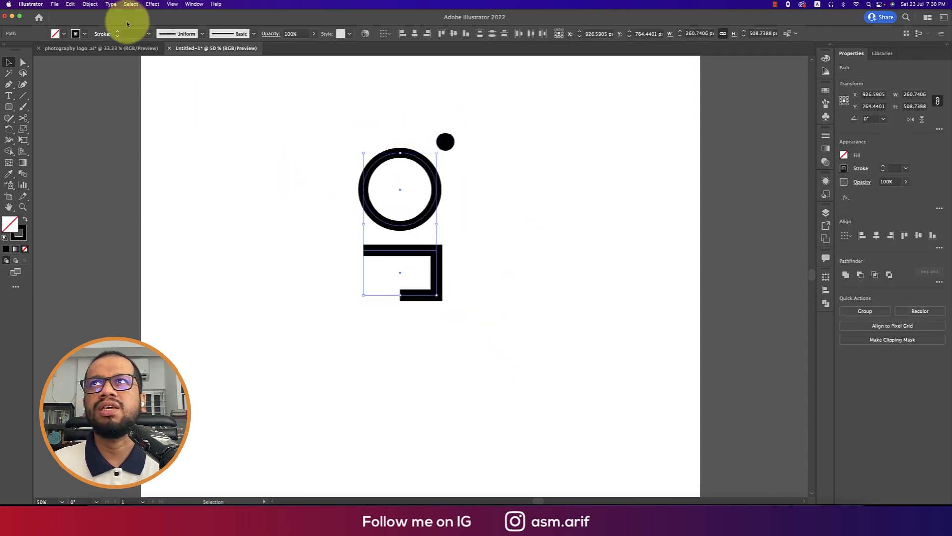
type("0.5")
key("Return")
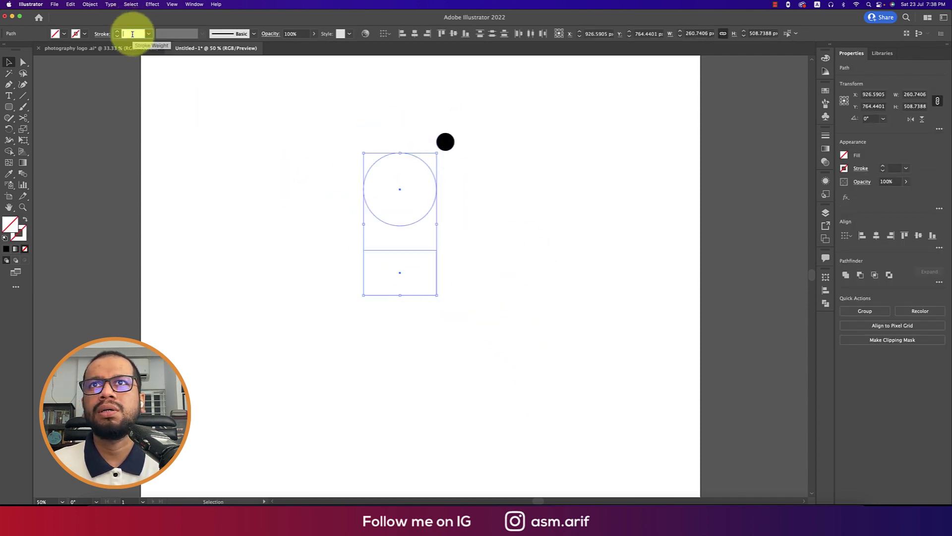
scroll(131, 34, "up", 20)
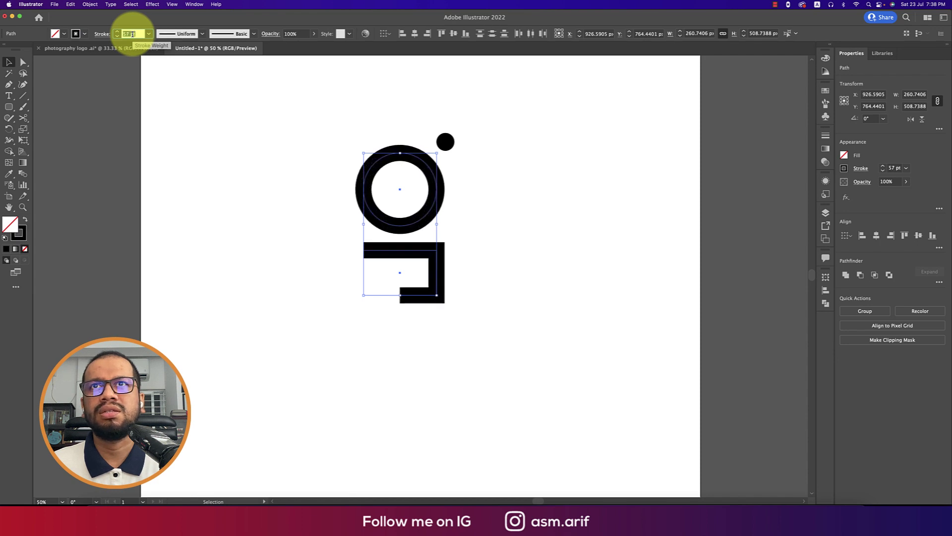
scroll(132, 33, "down", 17)
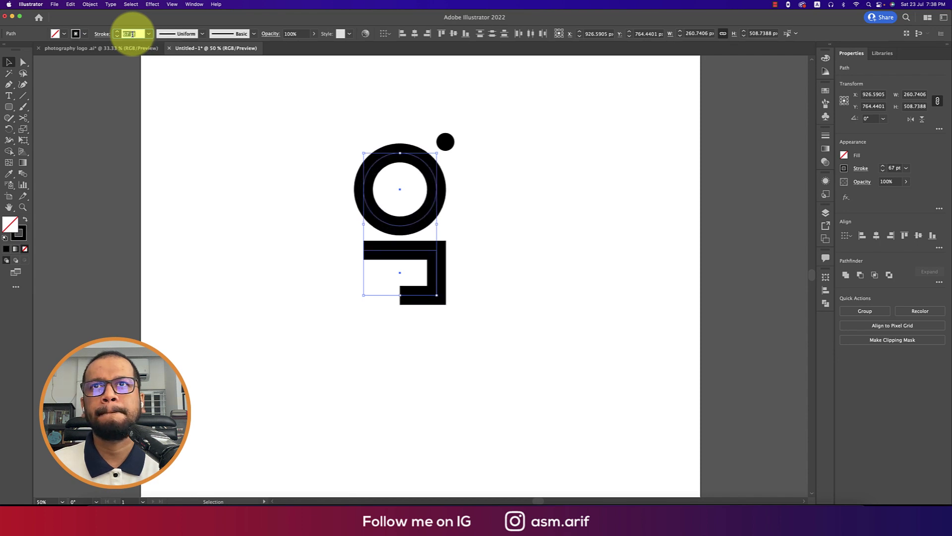
scroll(132, 34, "down", 2)
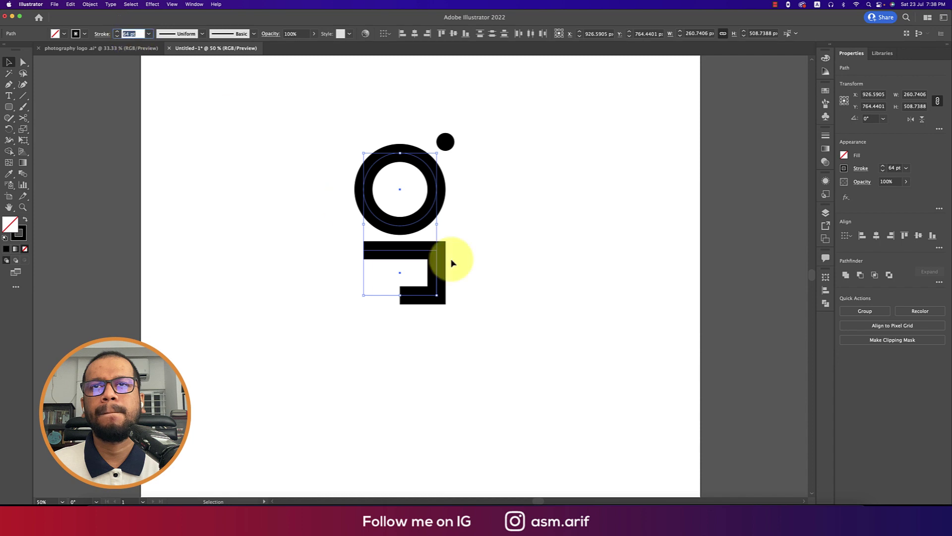
Expand the ring and bracket fill and stroke into solid filled shapes
left_click(524, 278)
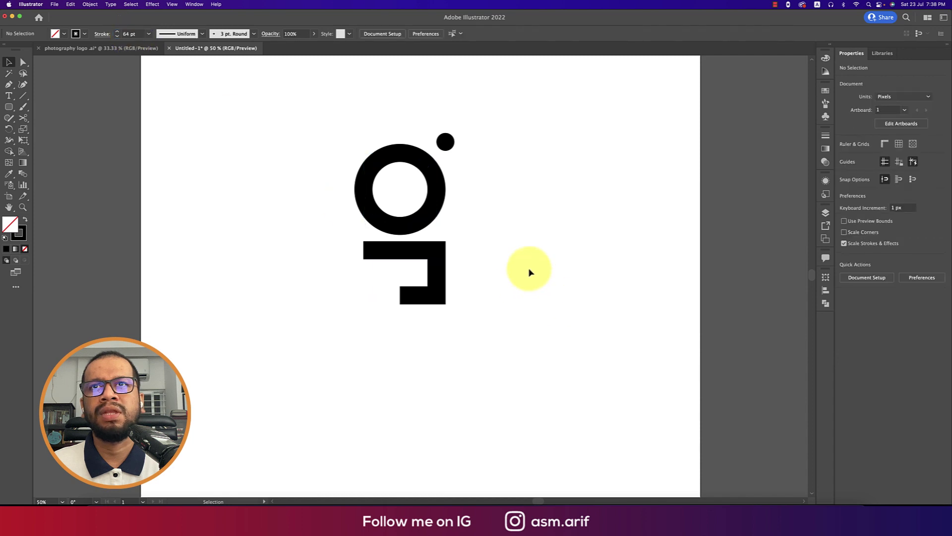
left_click(383, 251)
left_click(359, 190)
left_click_drag(309, 195, 532, 381)
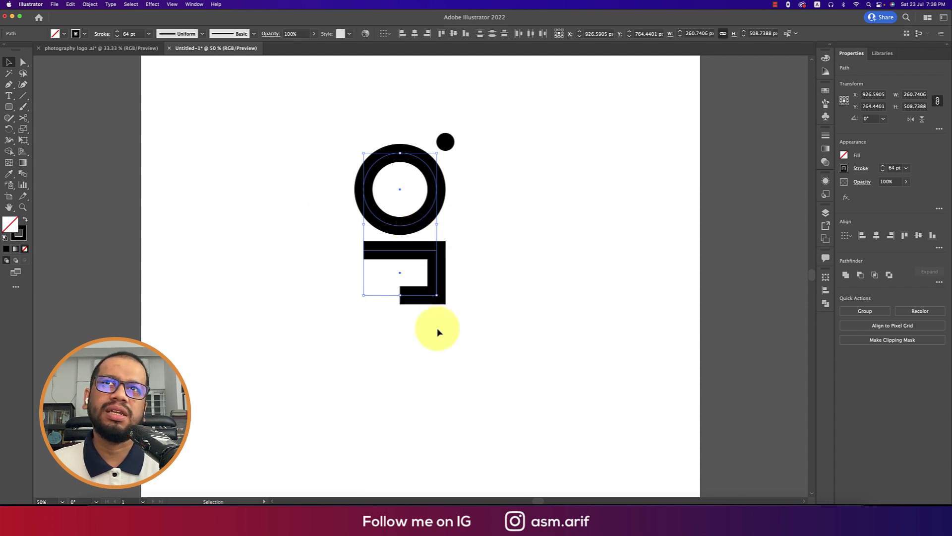
left_click(89, 4)
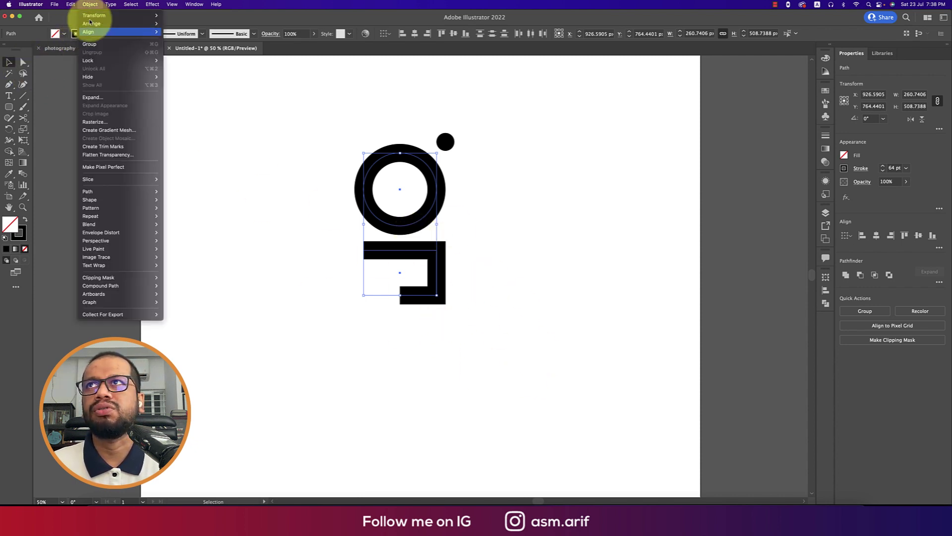
left_click(94, 97)
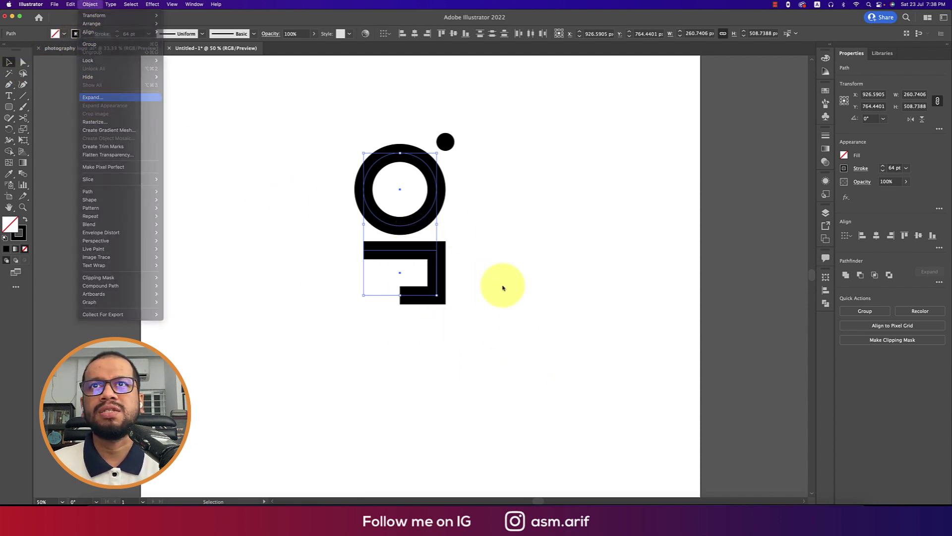
left_click(684, 273)
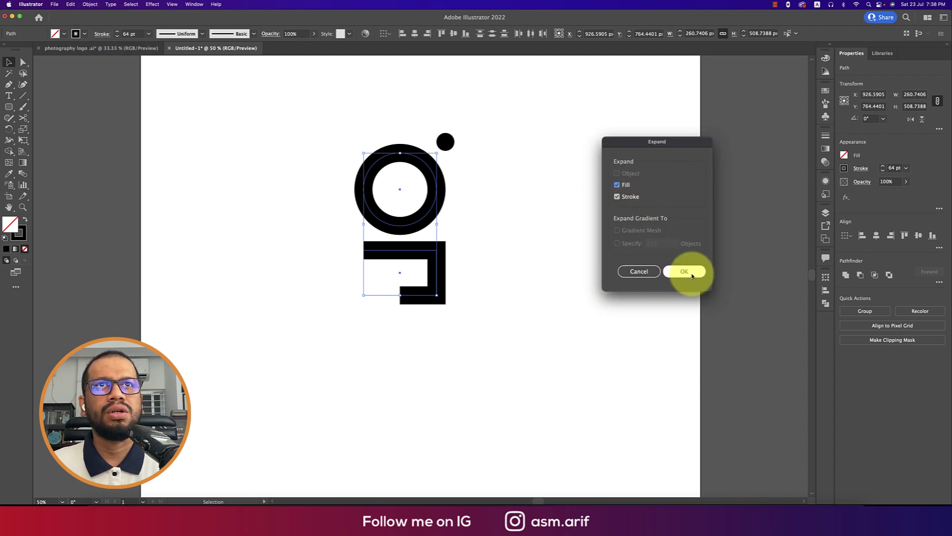
left_click(691, 274)
left_click(575, 293)
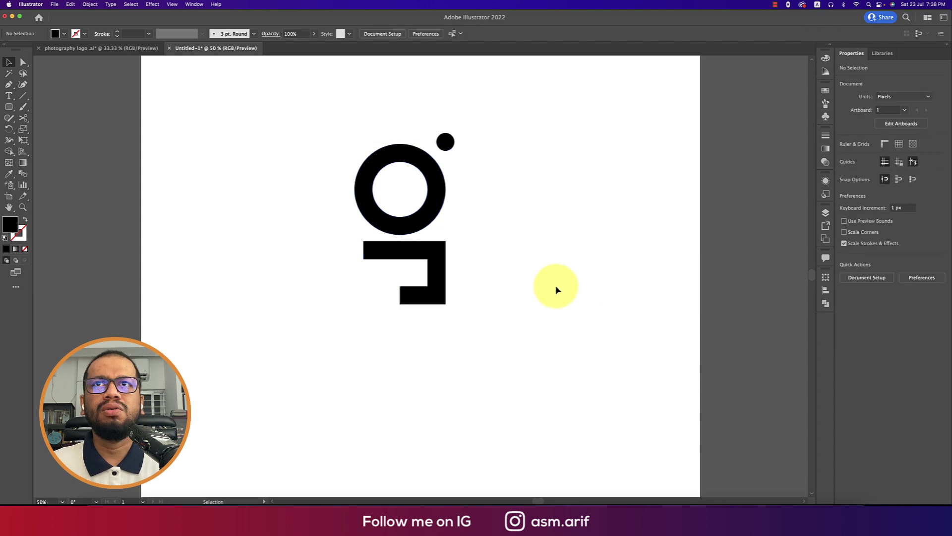
left_click(439, 281)
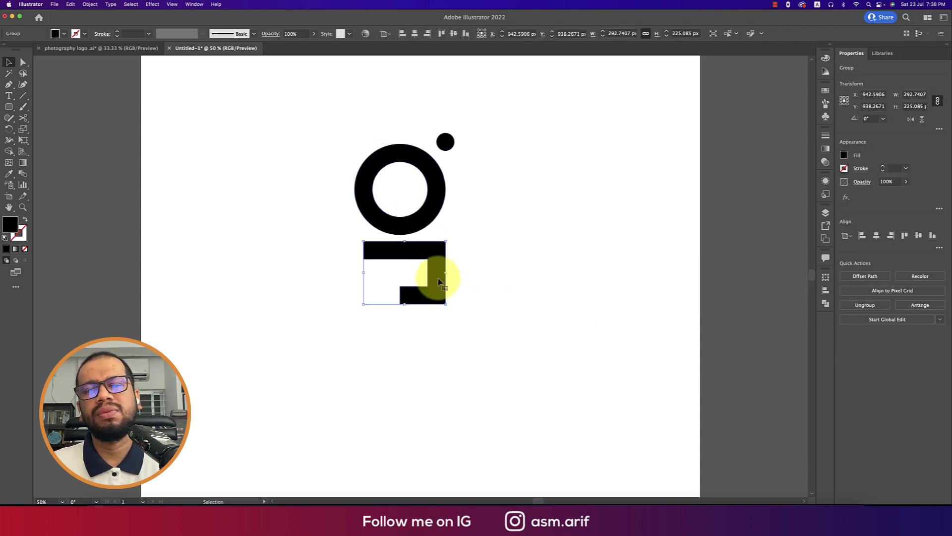
Round the bracket's top-left, right-hand and inner corners using Direct Selection corner widgets
left_click(537, 245)
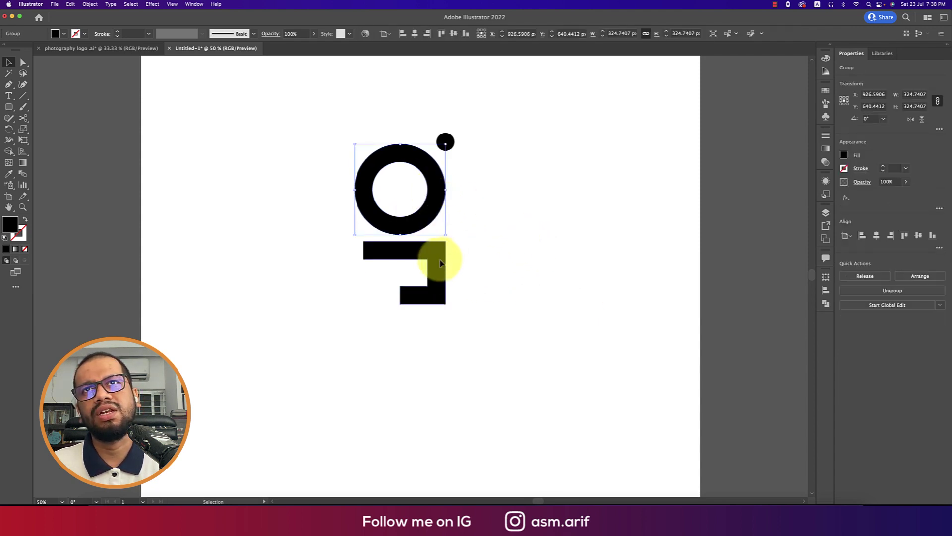
left_click(388, 254)
key("a")
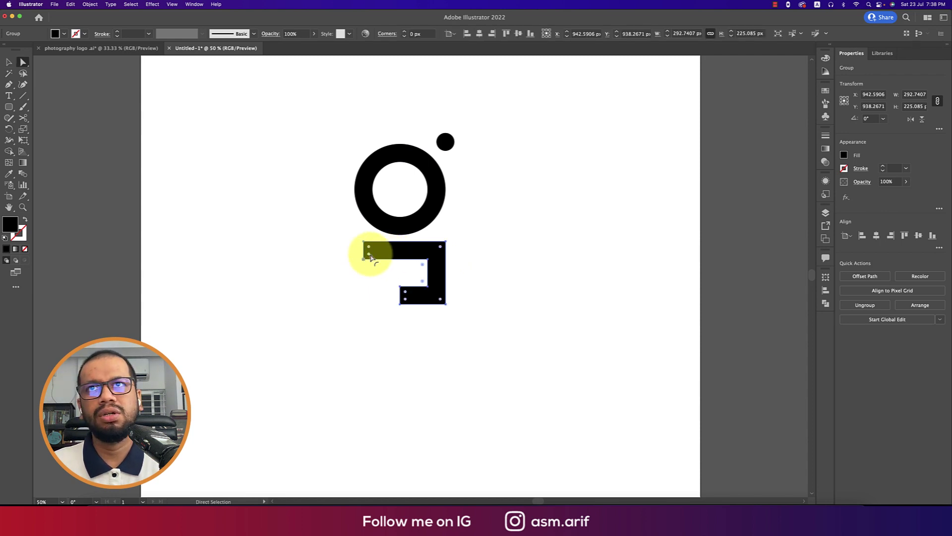
left_click_drag(369, 257, 378, 251)
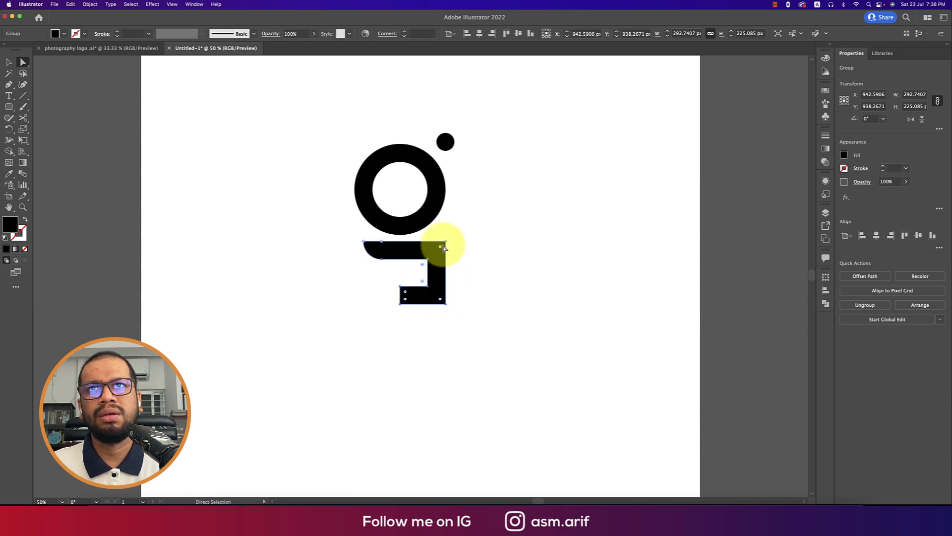
left_click_drag(441, 301, 397, 271)
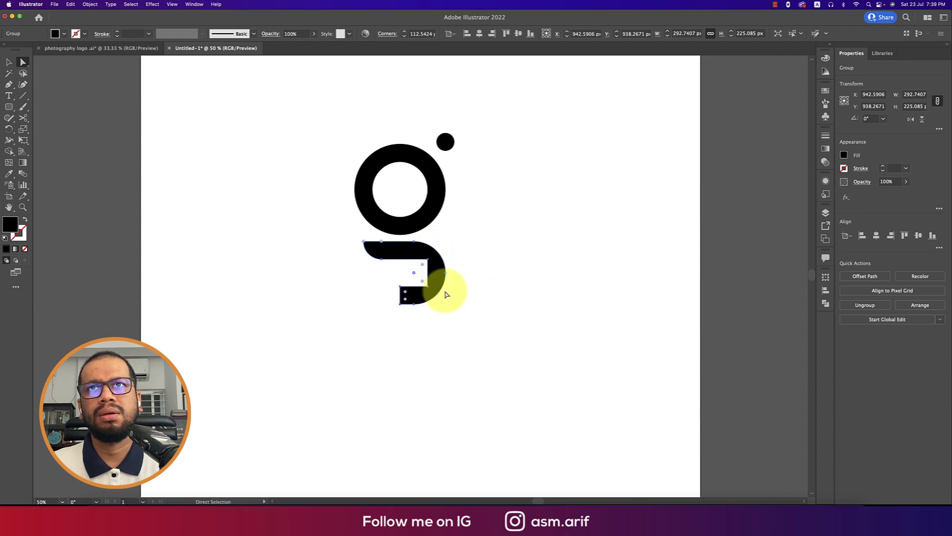
left_click_drag(423, 283, 411, 277)
left_click(8, 62)
left_click(277, 314)
left_click_drag(542, 328, 582, 370)
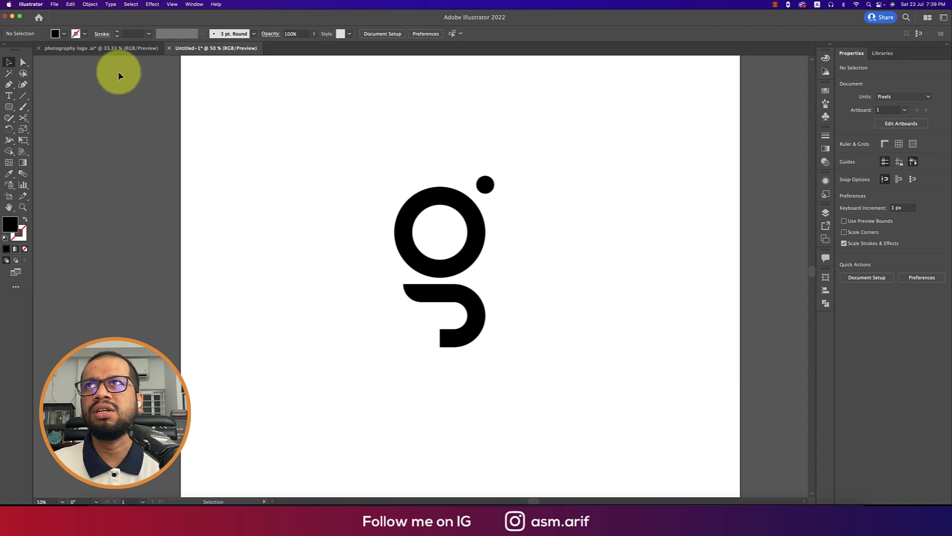
Copy the October font name from the Good text in the photography logo file
left_click(112, 49)
double_click(433, 337)
left_click(434, 338)
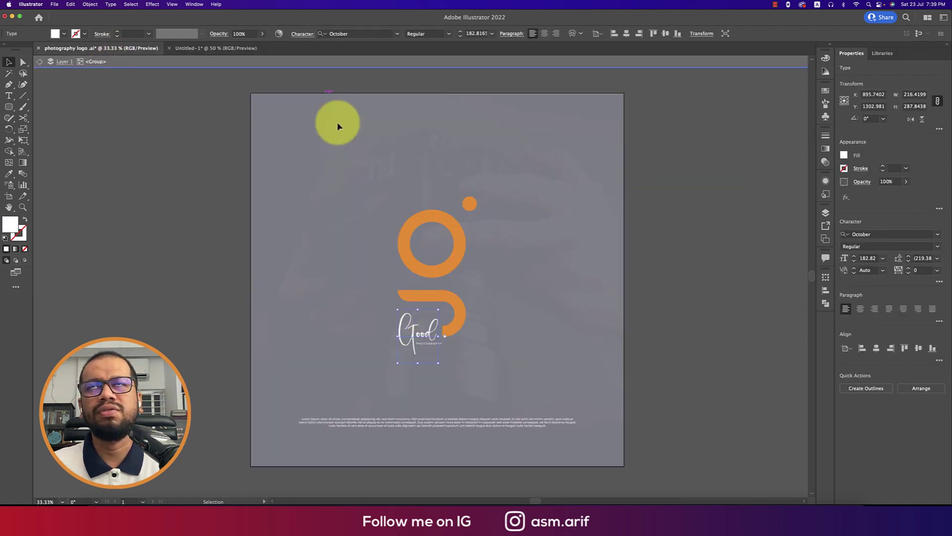
left_click(348, 34)
key("super+c")
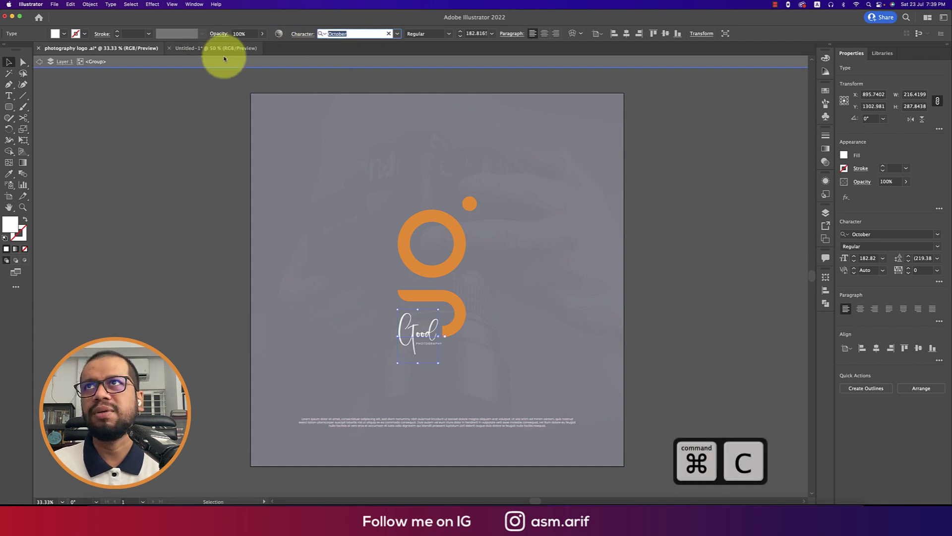
left_click(198, 48)
Add the word 'Good' beside the g's hook in the October font
key("t")
left_click(383, 337)
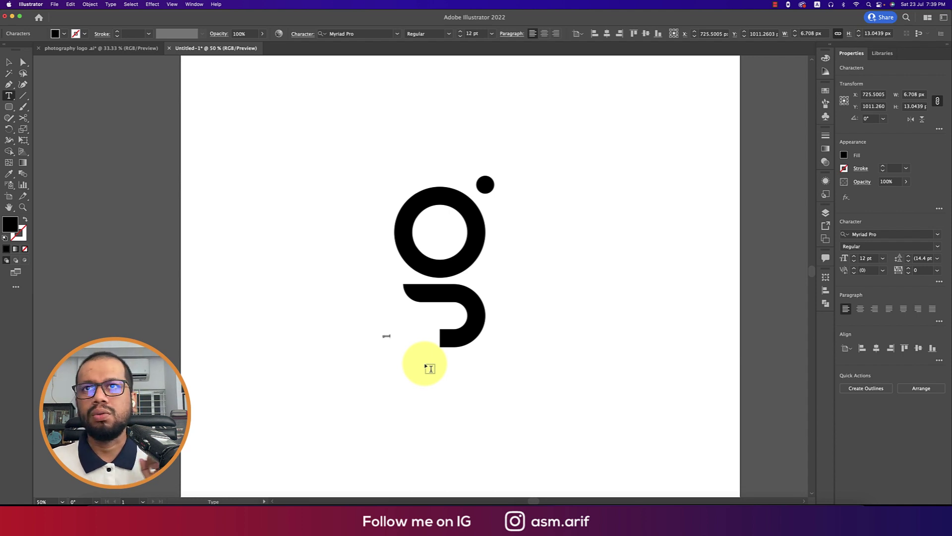
key("super+a")
left_click(481, 34)
left_click(373, 35)
key("super+v")
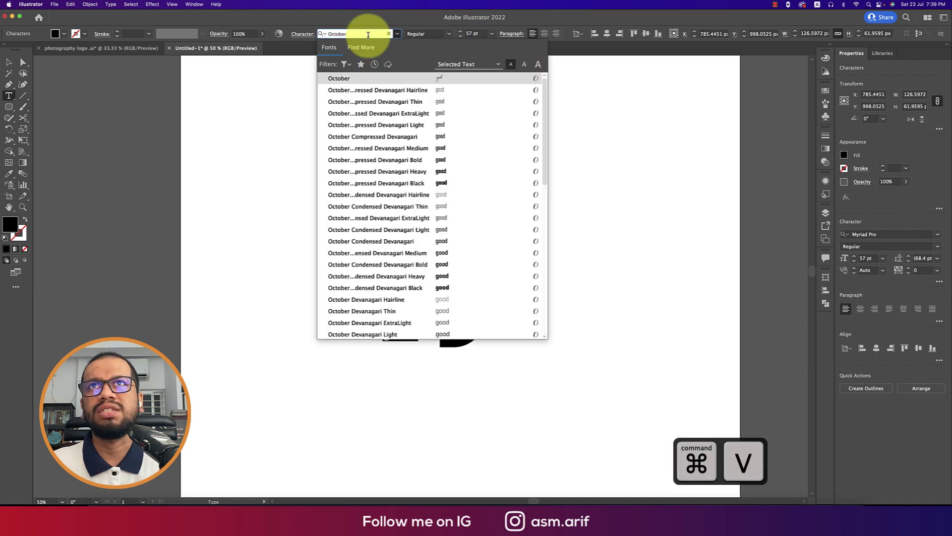
left_click(367, 78)
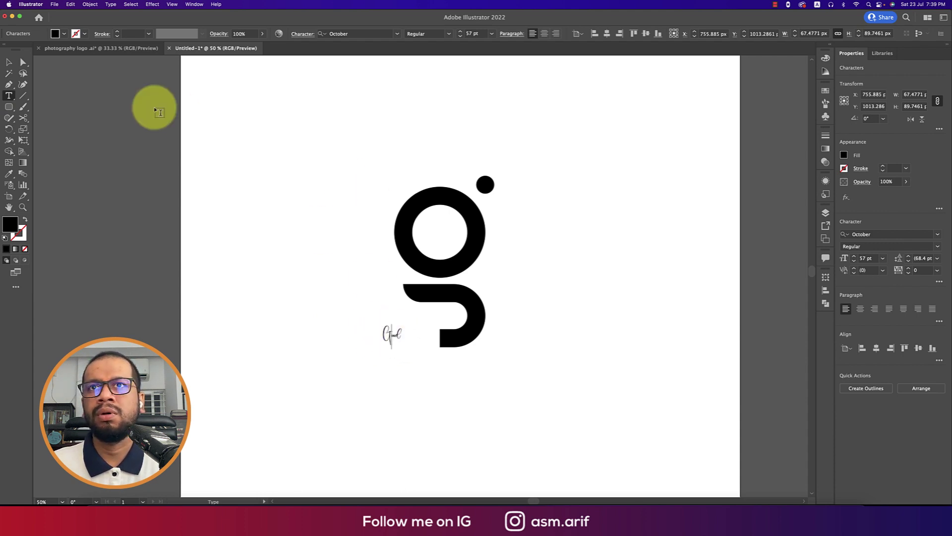
Enlarge the Good text beside the g's tail
left_click(9, 61)
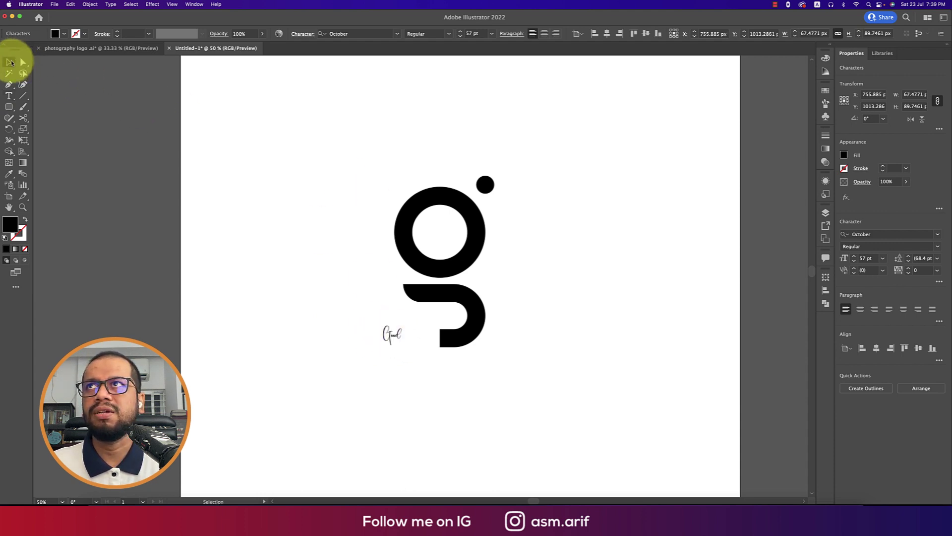
left_click(401, 339)
left_click(399, 340)
left_click_drag(402, 337, 422, 341)
left_click(367, 280)
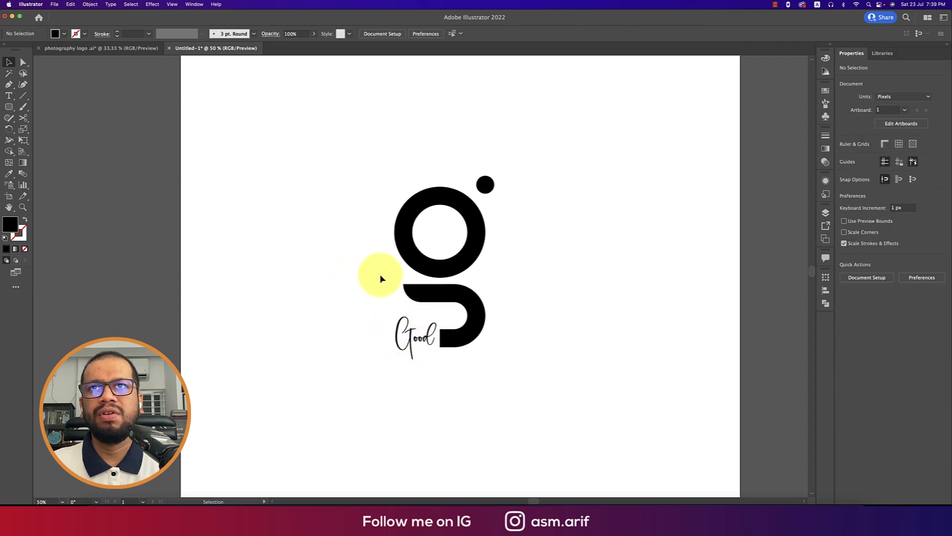
Extend the hook's left anchors further left over Good with Direct Selection
left_click(420, 311)
left_click(64, 159)
left_click(15, 97)
left_click(23, 61)
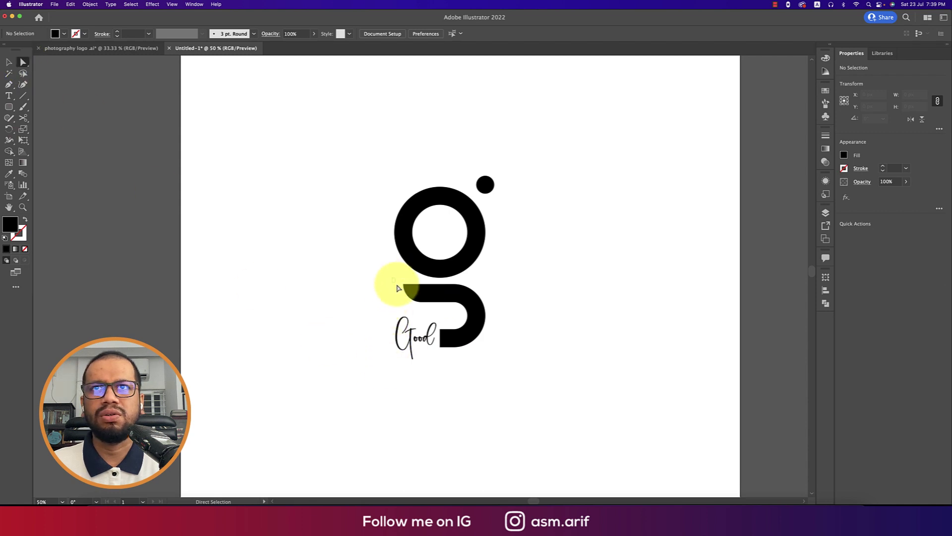
left_click(410, 302)
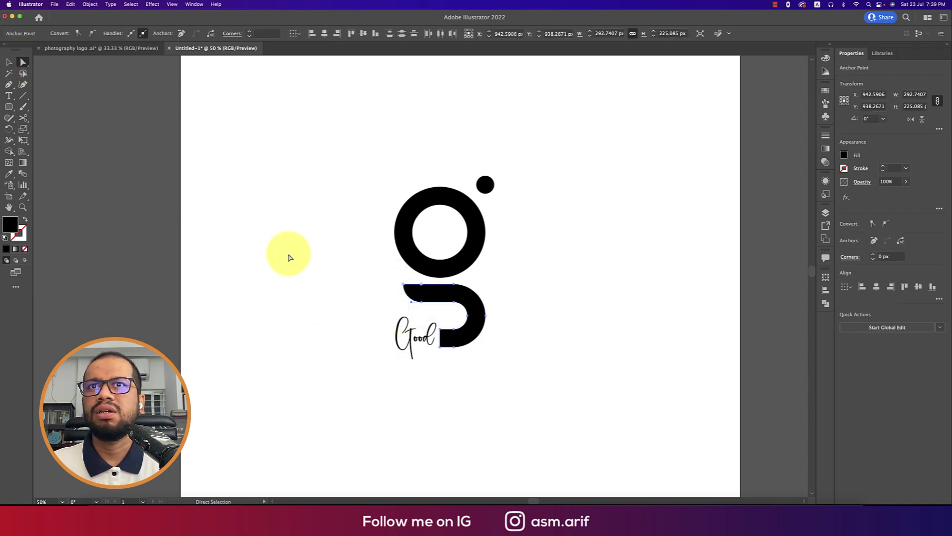
left_click(397, 285)
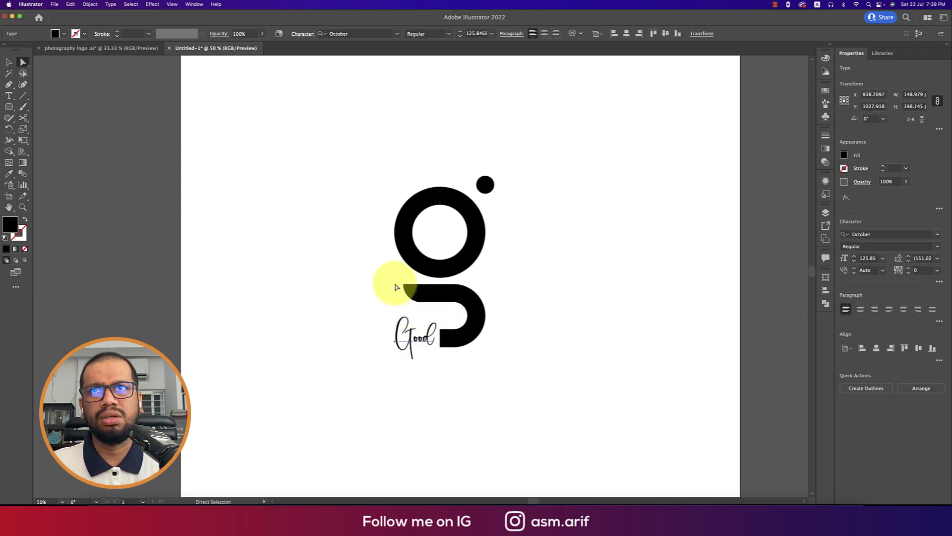
left_click(428, 310)
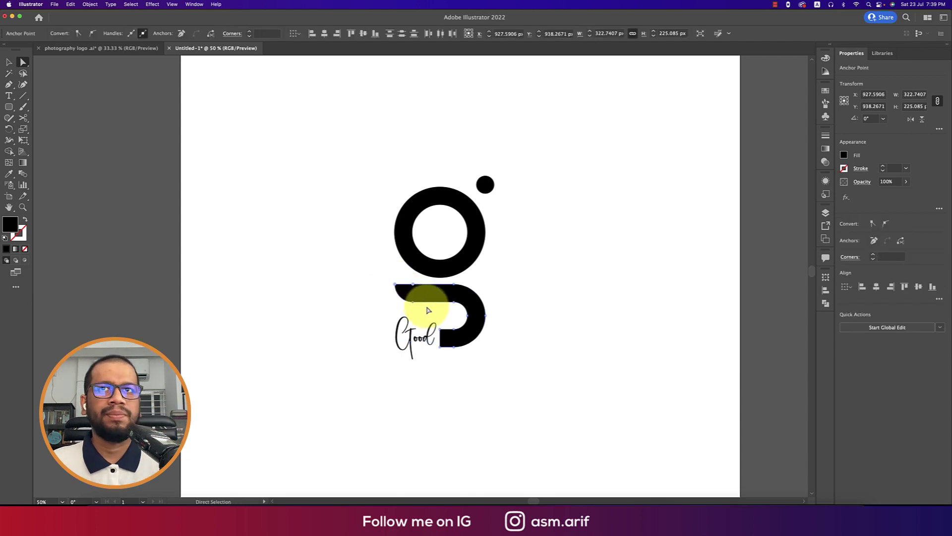
left_click(9, 62)
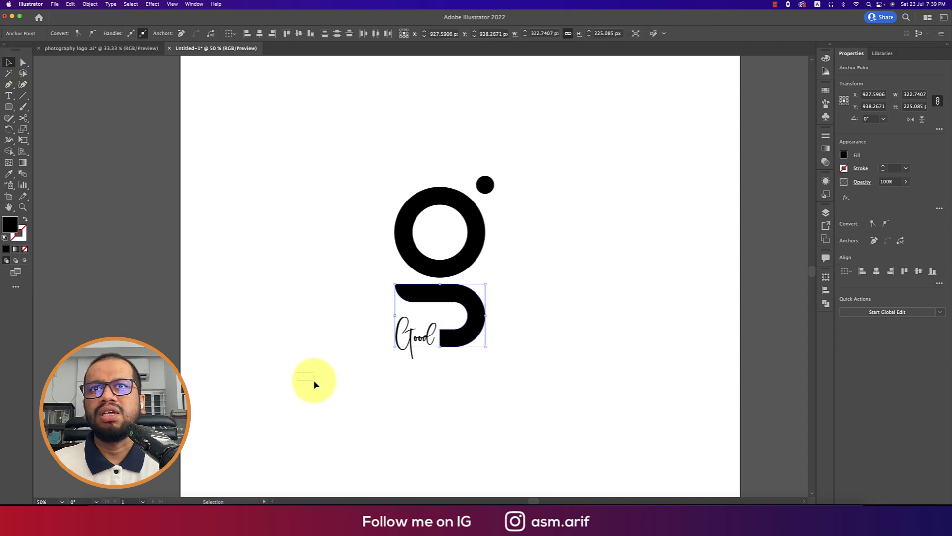
left_click(315, 383)
Nudge the Good text slightly to the right
scroll(466, 353, "up", 2)
scroll(466, 353, "up", 2)
left_click_drag(389, 341, 397, 343)
left_click(431, 379)
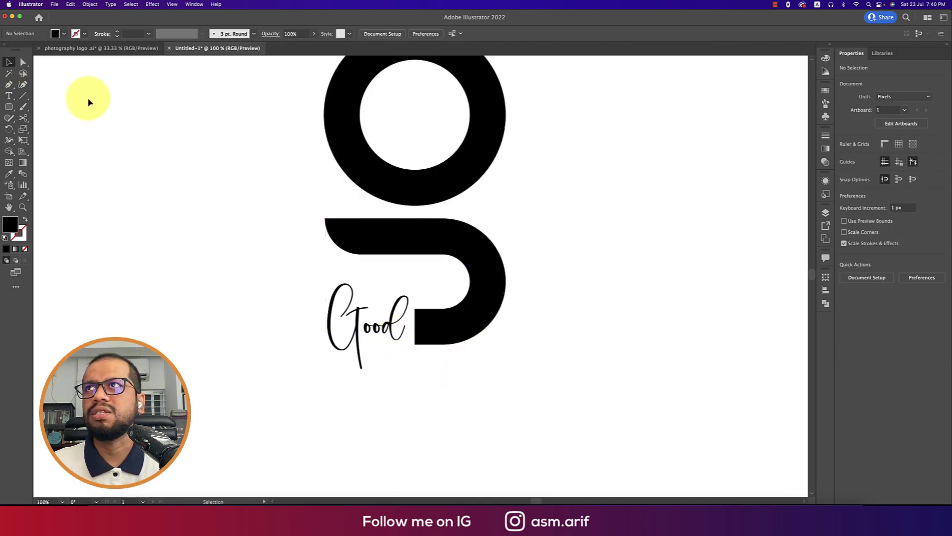
left_click(9, 96)
Type 'Photographt' right of the hook in Poppins Medium
left_click(514, 351)
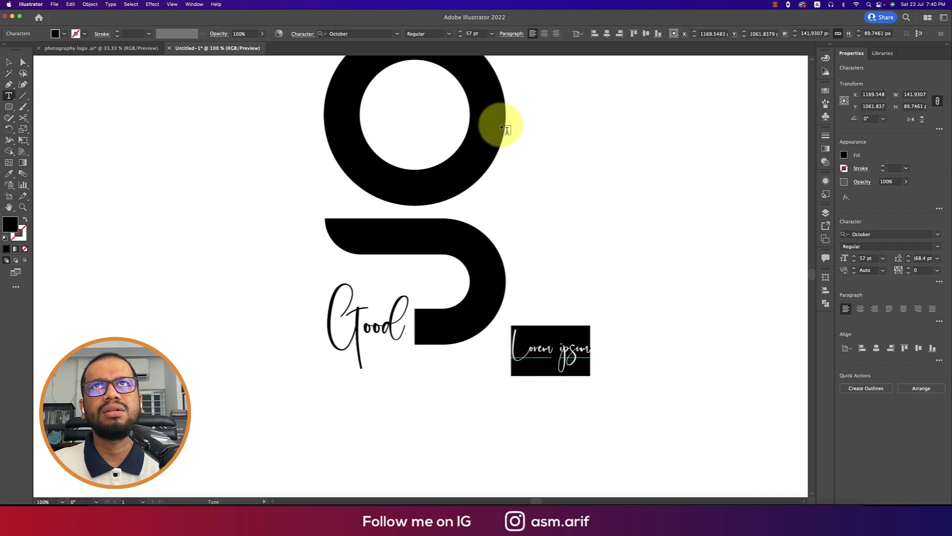
left_click(391, 33)
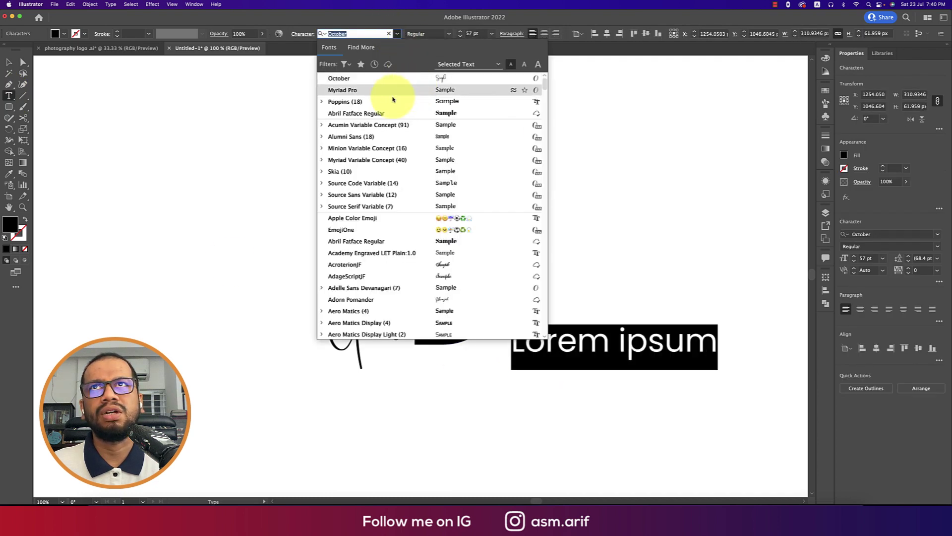
left_click(322, 101)
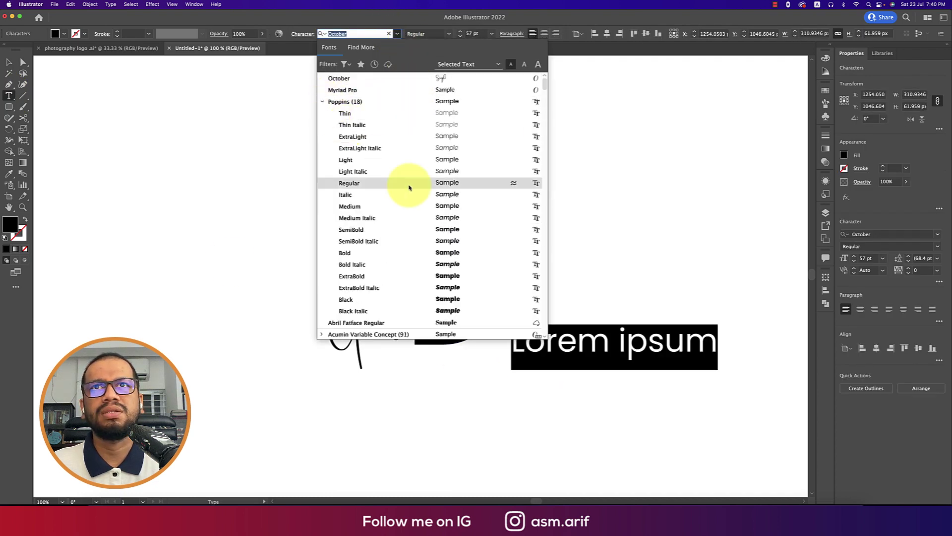
left_click(456, 210)
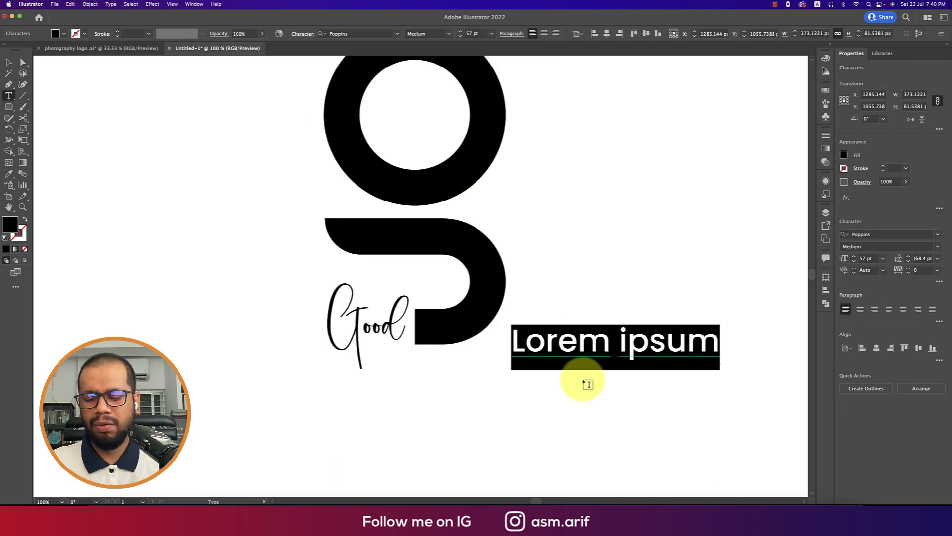
type("Photo")
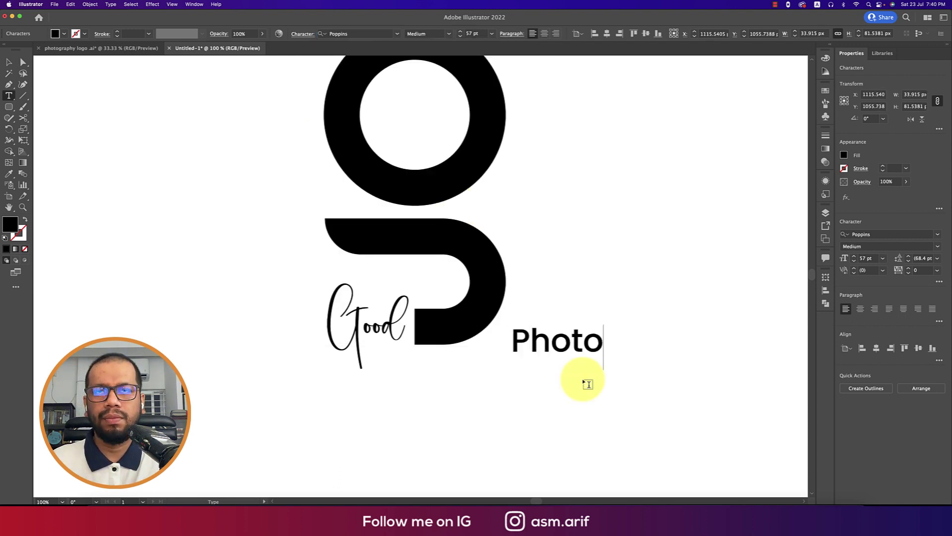
type("grapht")
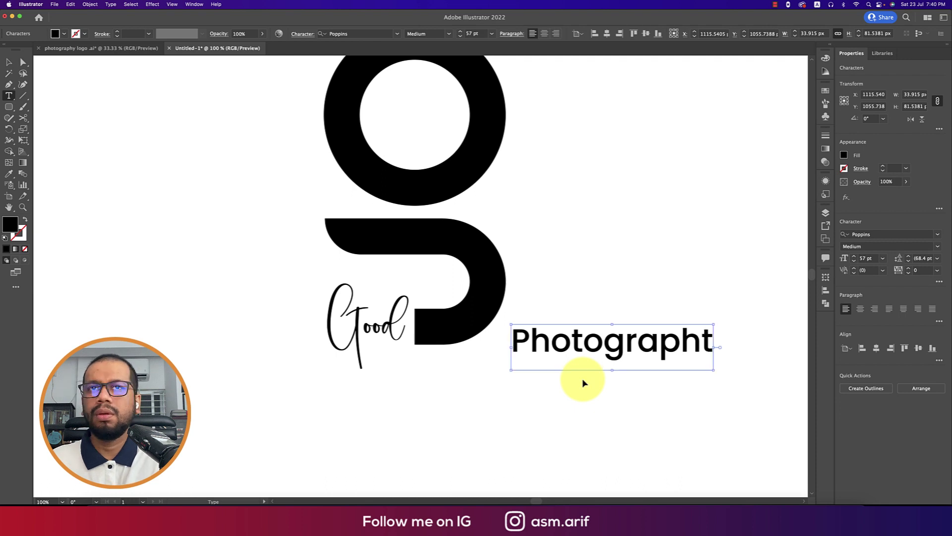
Set the Photographt text to all caps in the Character panel
key("super+a")
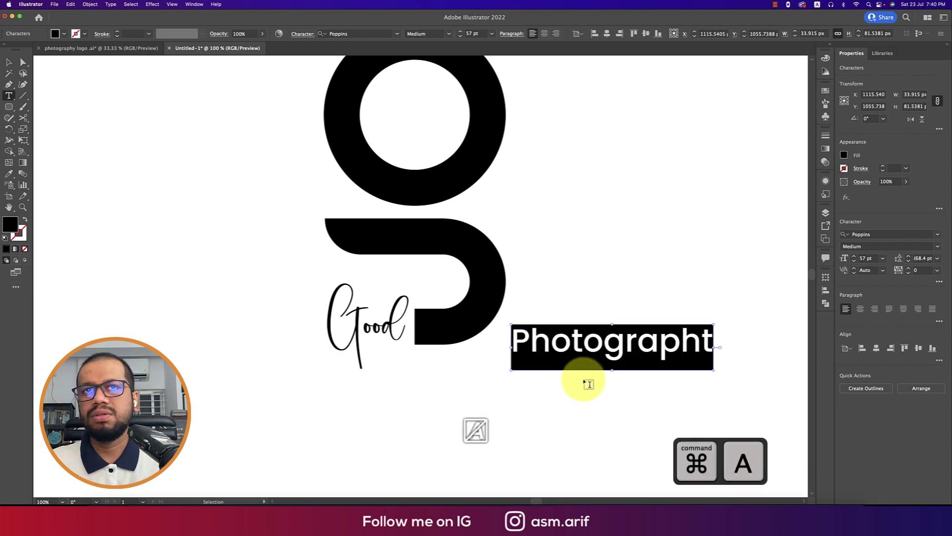
left_click(302, 37)
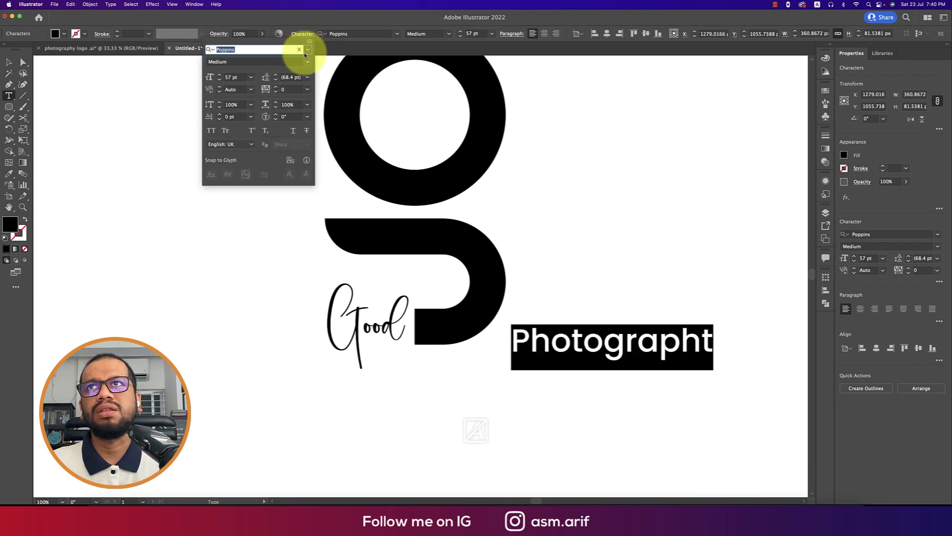
left_click(211, 131)
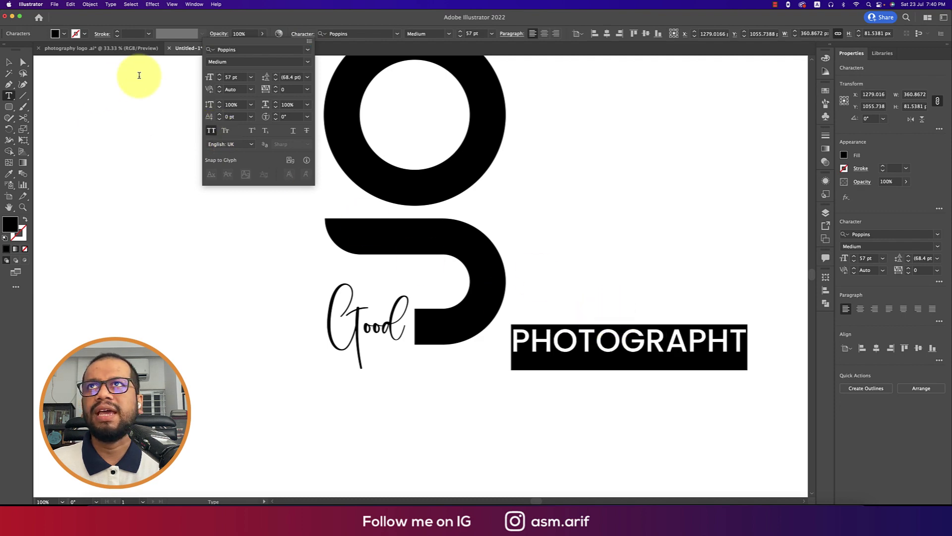
Reduce the caption's font size to about 11.5 pt
left_click(228, 78)
scroll(231, 77, "up", 5)
scroll(236, 79, "down", 10)
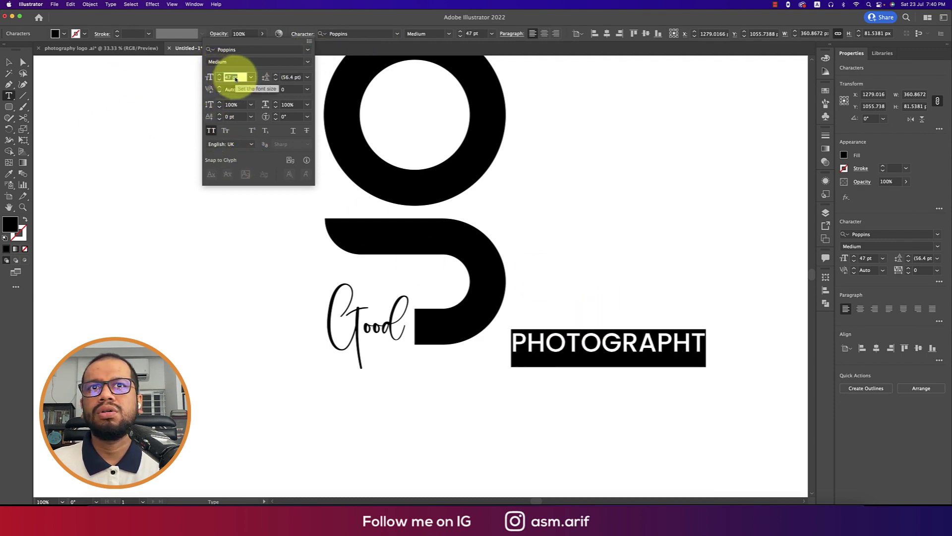
scroll(236, 78, "down", 14)
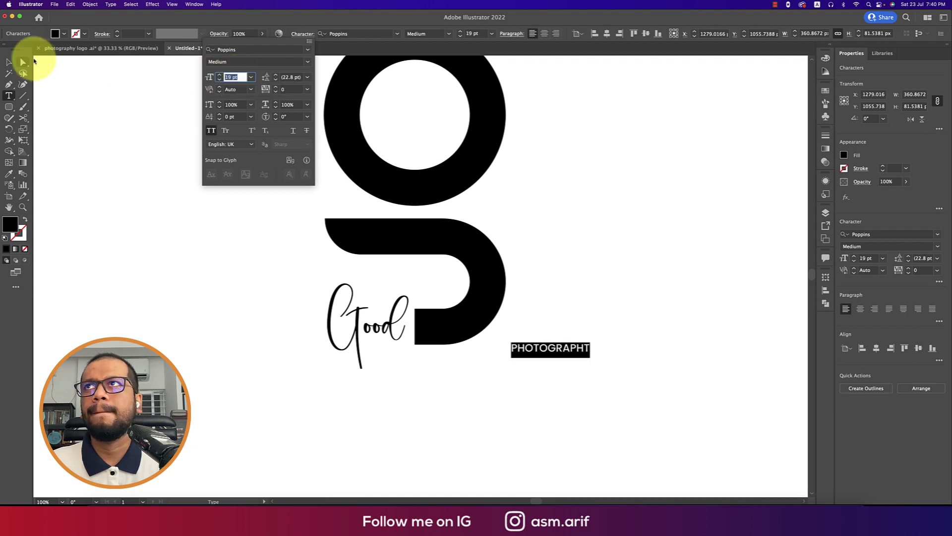
left_click(14, 65)
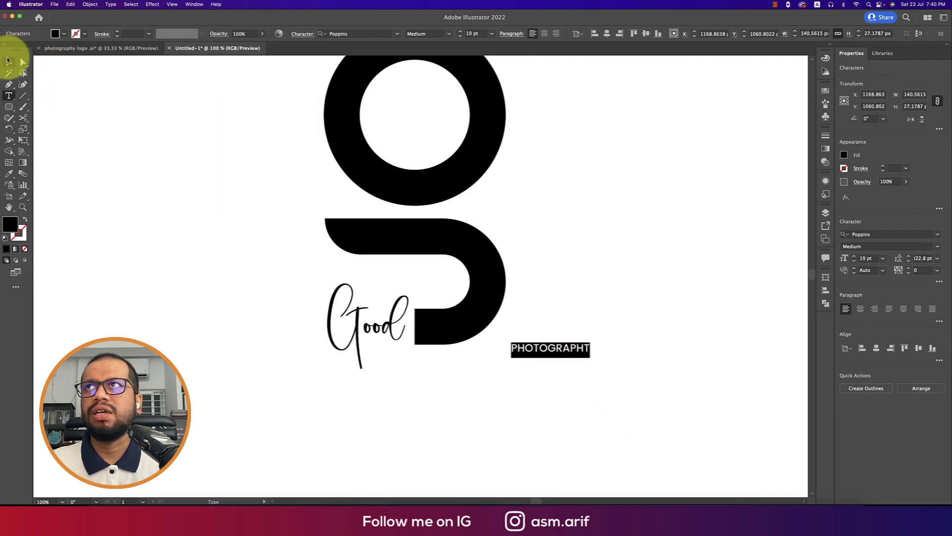
Move the caption beneath Good, retype it as PHOTOGRAPHY, and narrow its box
left_click(8, 62)
left_click_drag(540, 350, 423, 349)
left_click_drag(423, 349, 419, 351)
double_click(420, 350)
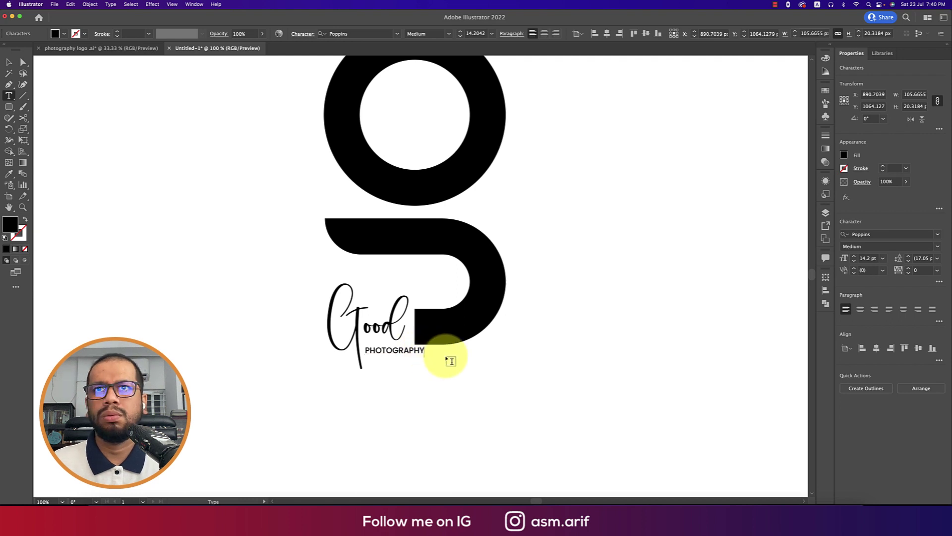
left_click(9, 62)
left_click_drag(424, 352, 404, 345)
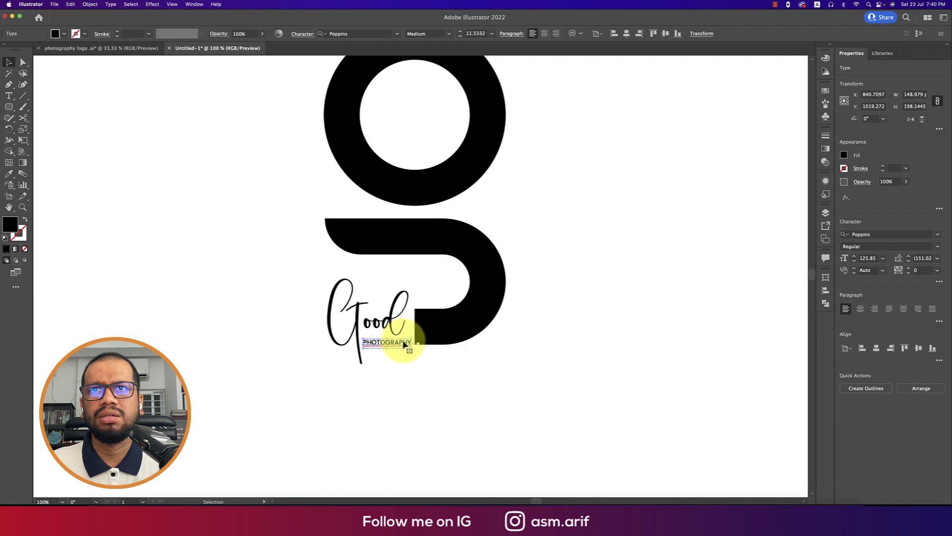
Run Check Spelling on the PHOTOGRAPHY caption
left_click(553, 386)
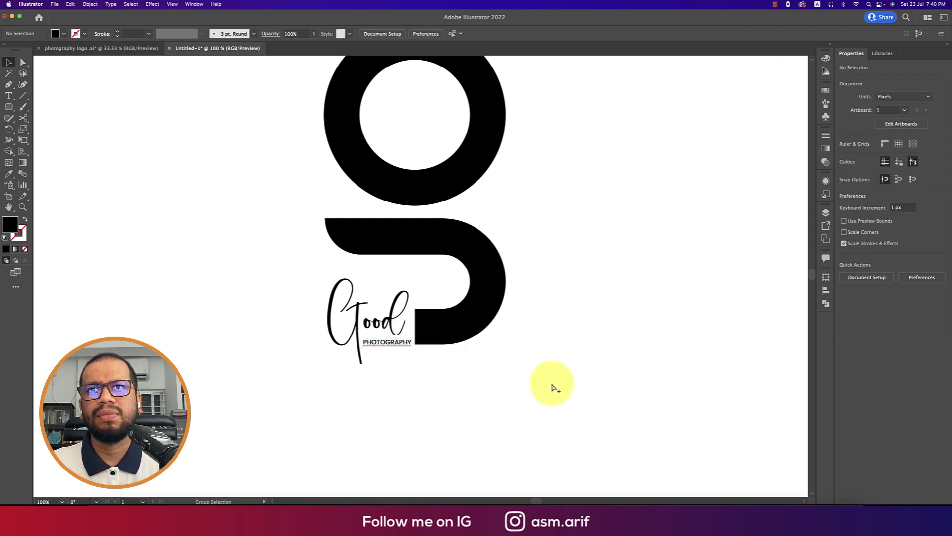
scroll(553, 388, "down", 3)
scroll(553, 387, "up", 1)
left_click_drag(415, 344, 463, 416)
left_click(548, 389)
scroll(489, 370, "up", 3)
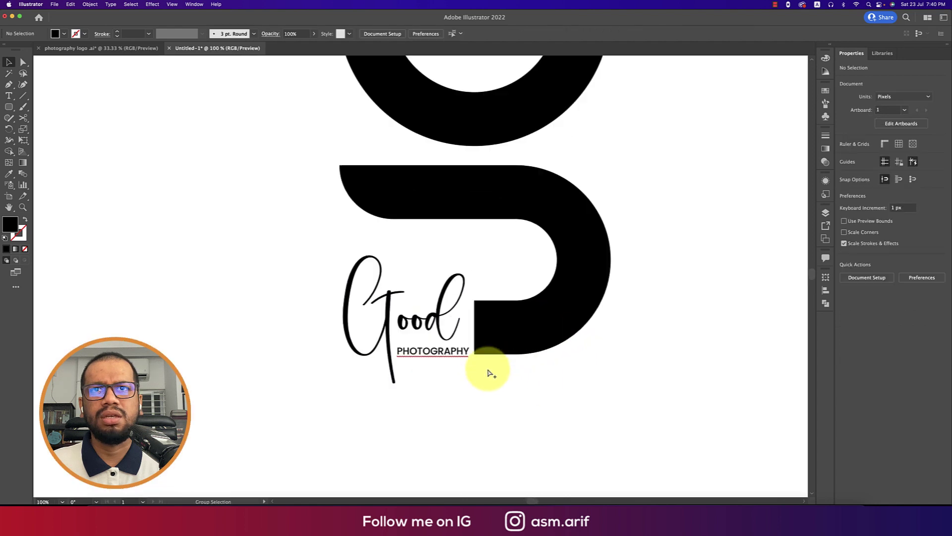
left_click(449, 358)
right_click(452, 354)
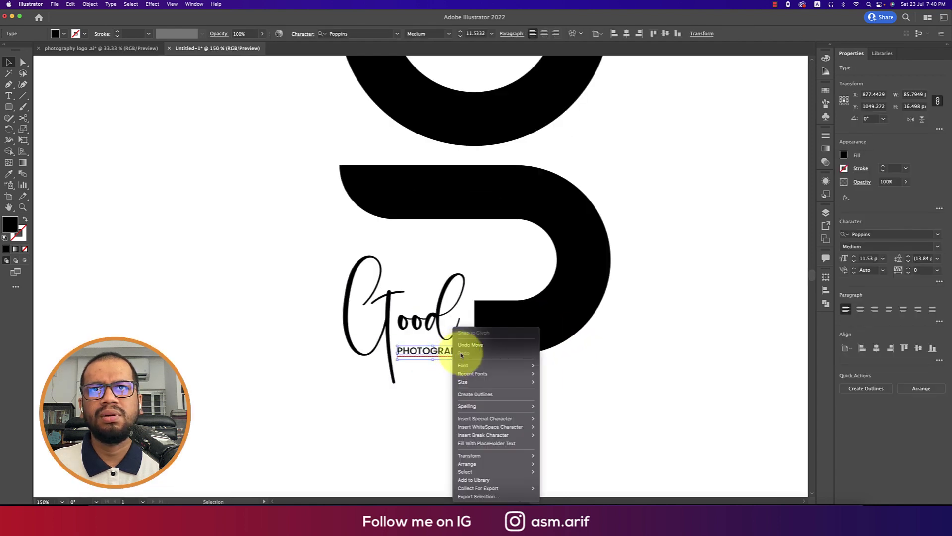
mouse_move(513, 407)
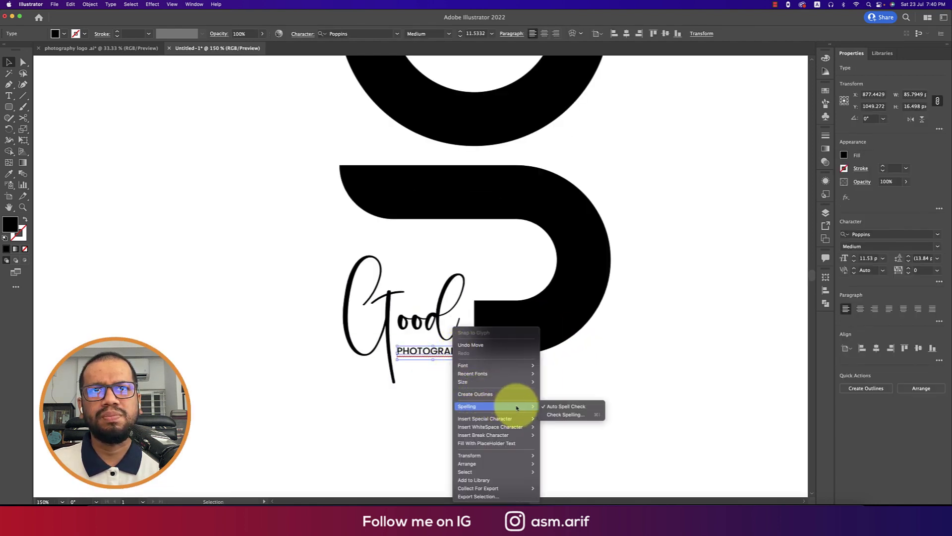
left_click(548, 415)
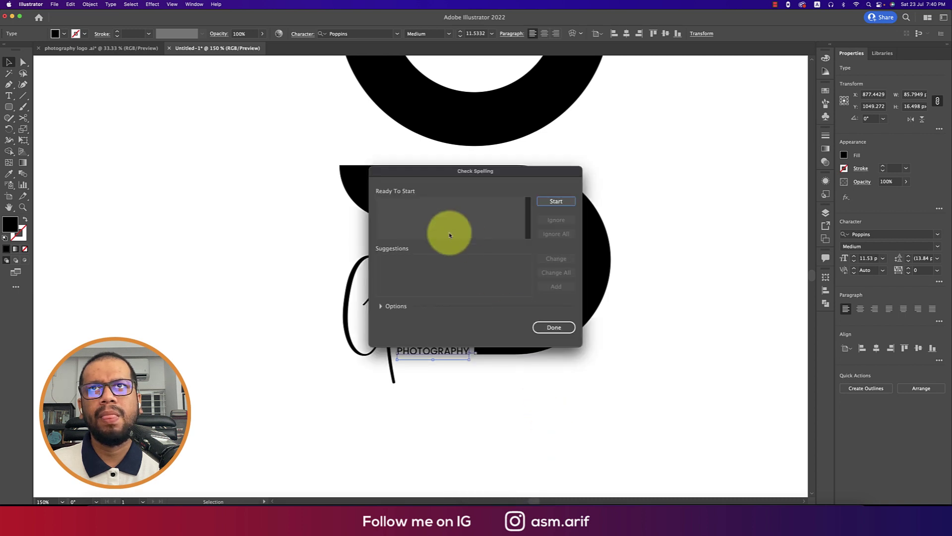
left_click(553, 199)
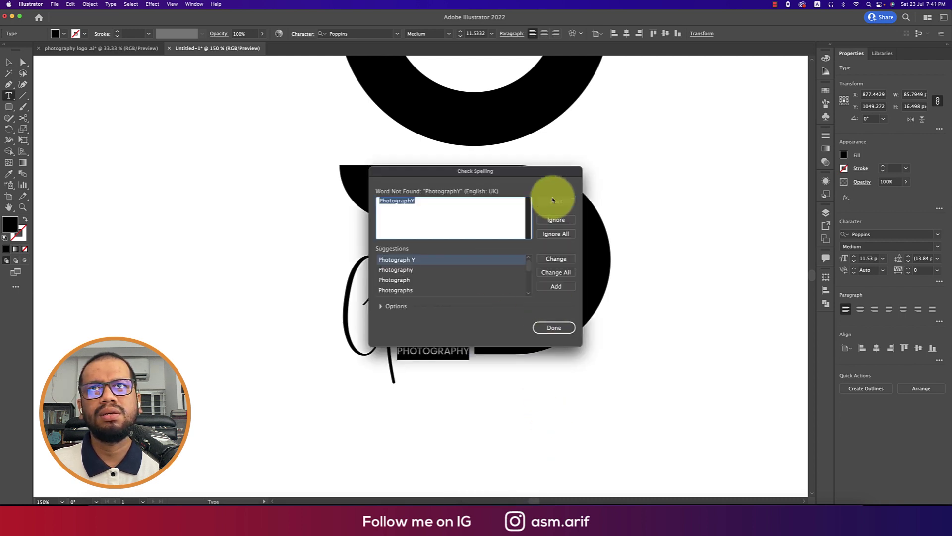
left_click(554, 327)
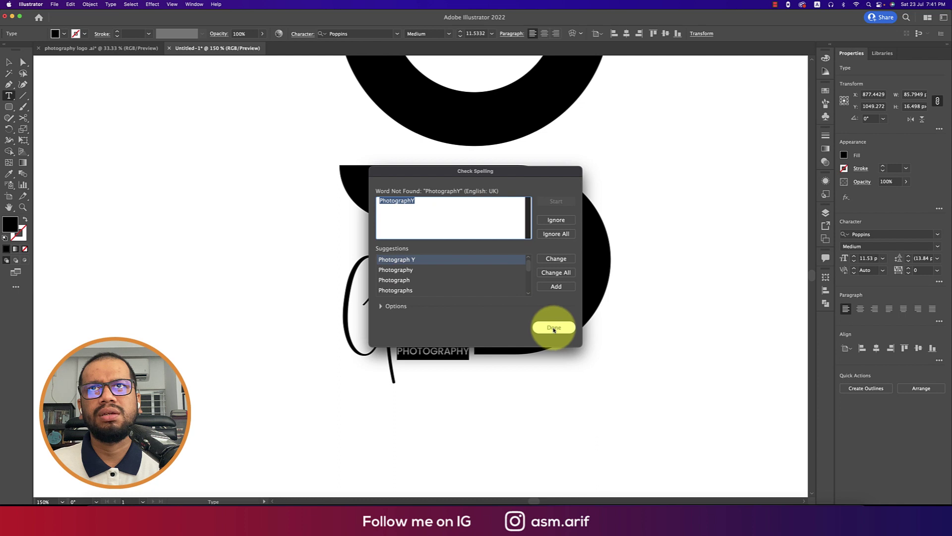
Replace the flagged word with the suggested spelling Photography
left_click(418, 353)
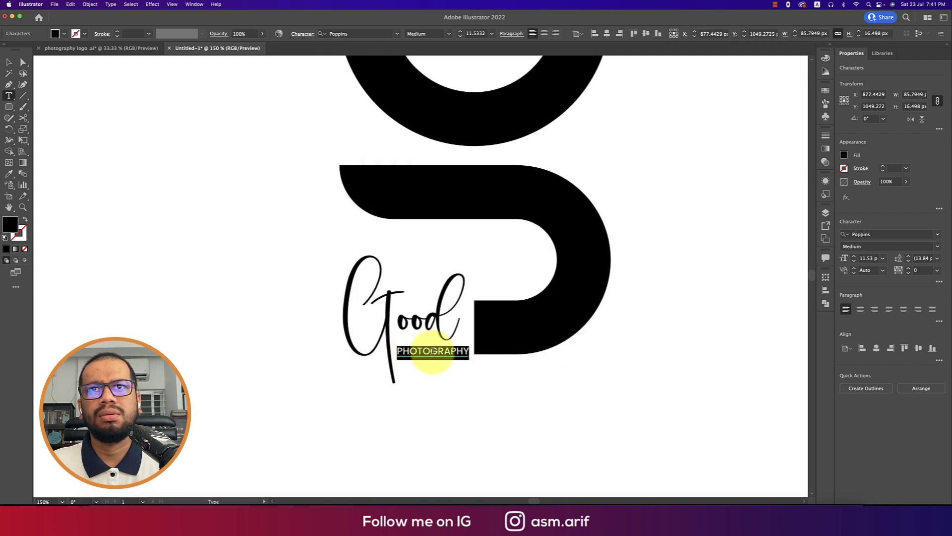
left_click(455, 352)
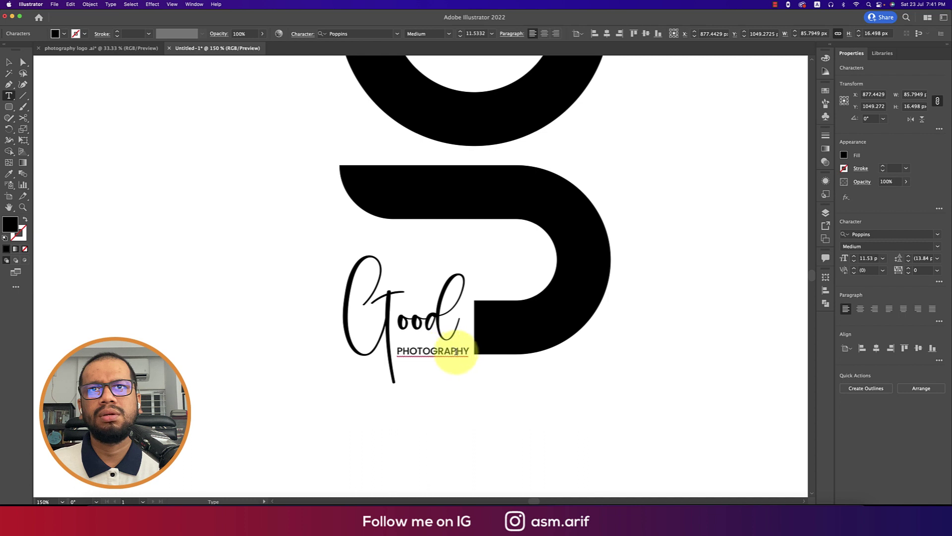
double_click(462, 352)
right_click(465, 354)
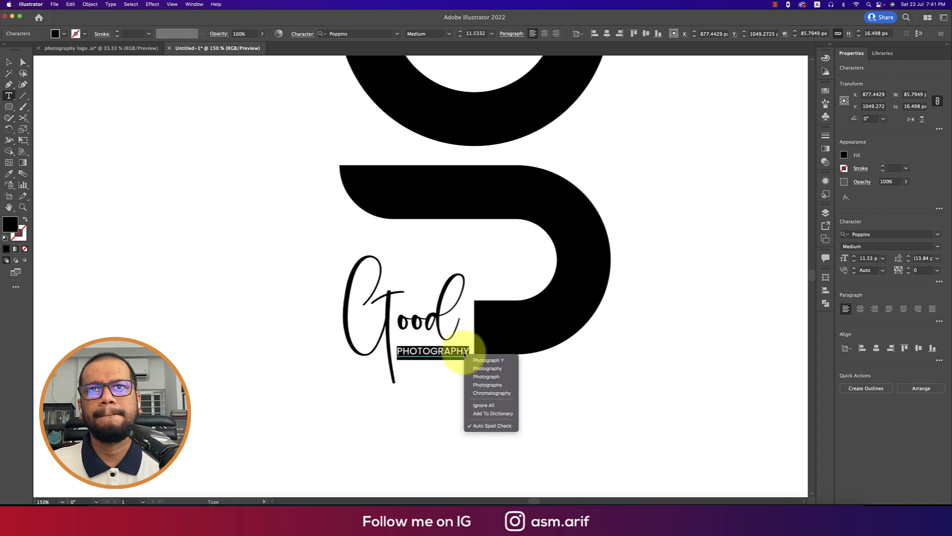
left_click(504, 369)
left_click(9, 62)
left_click(193, 279)
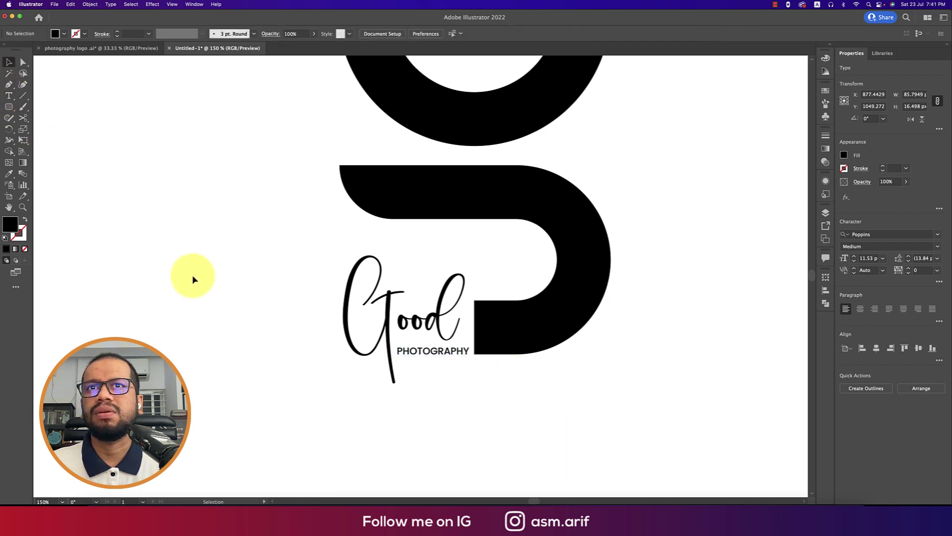
Convert the Good script into outlines
left_click(404, 321)
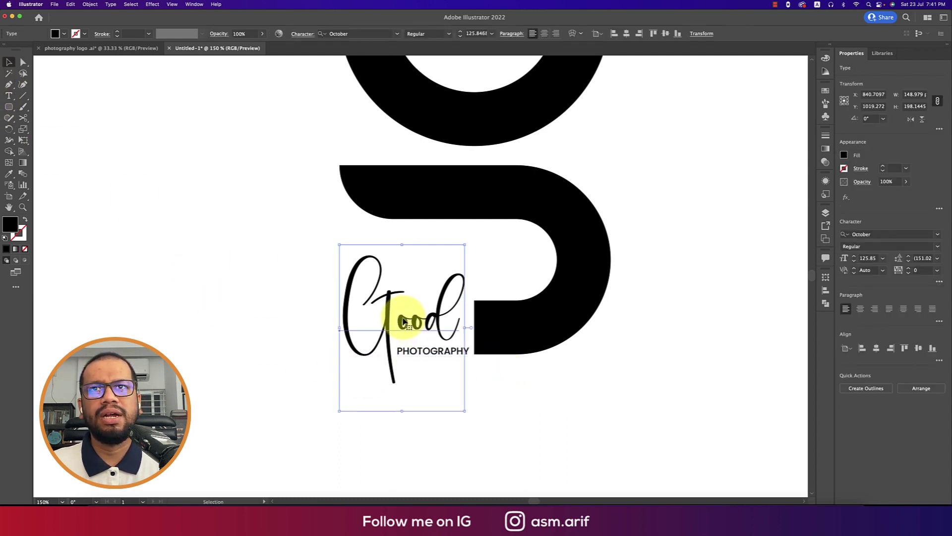
right_click(404, 322)
left_click(433, 391)
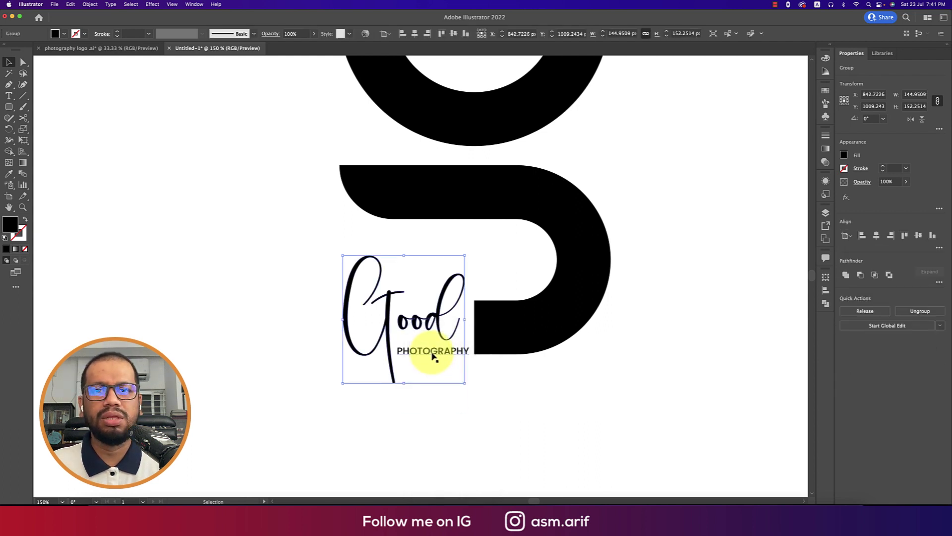
left_click(478, 270)
left_click(450, 283)
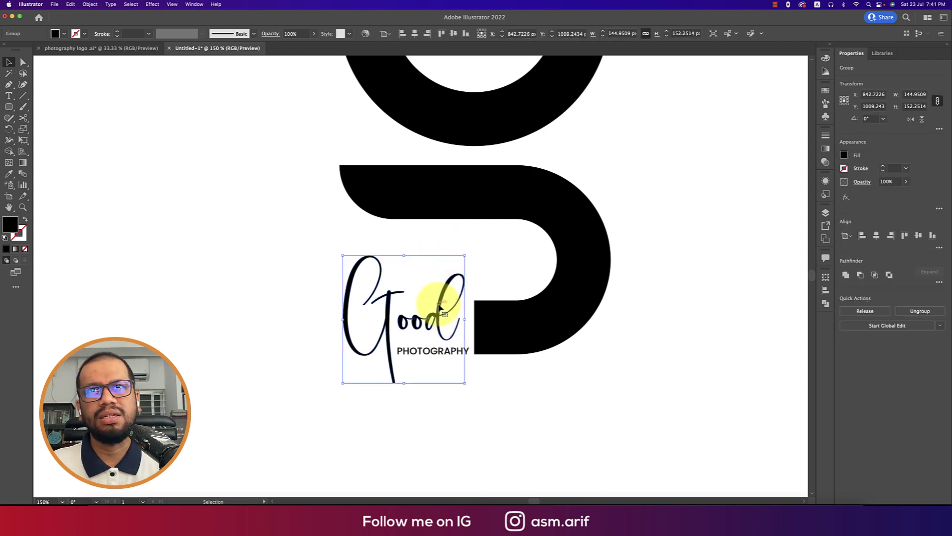
left_click(492, 370)
Convert the PHOTOGRAPHY caption into outlines and select the whole g lockup
left_click(465, 352)
right_click(465, 353)
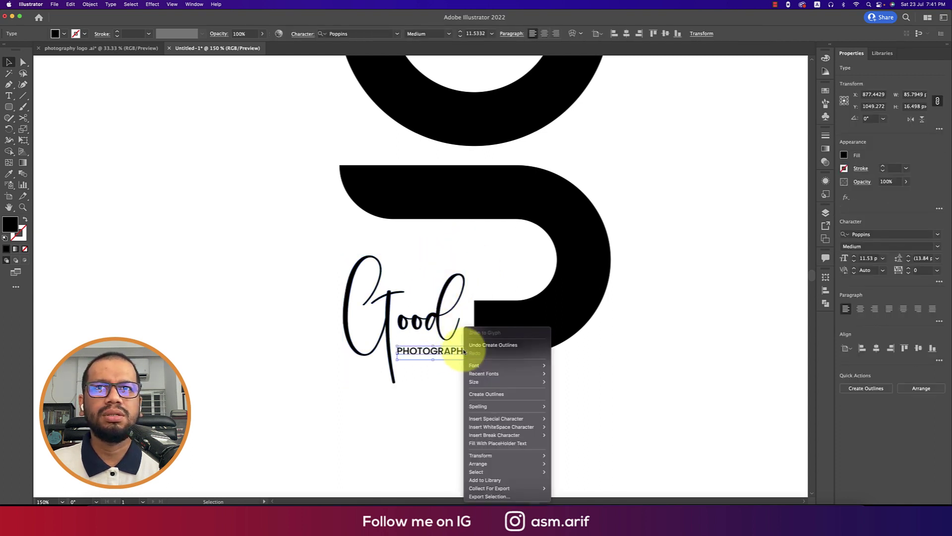
left_click(498, 395)
left_click(496, 382)
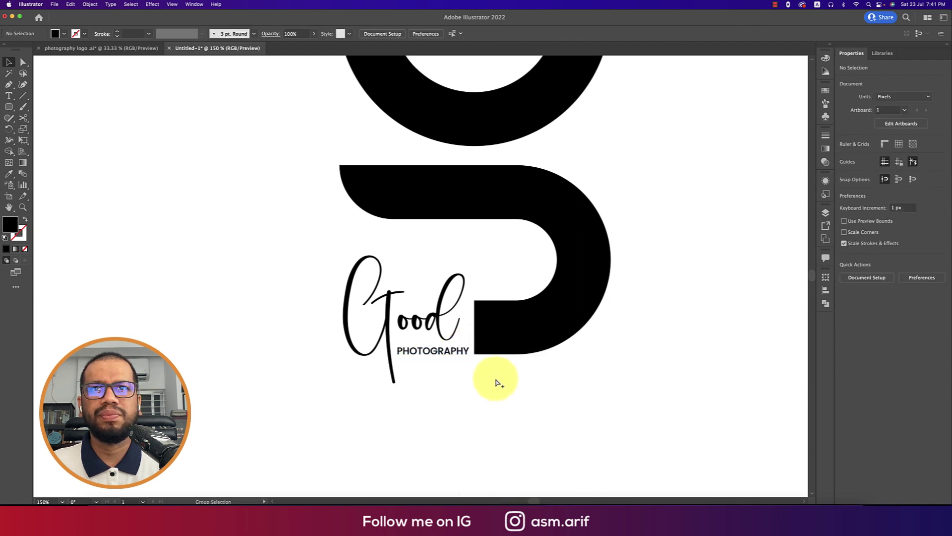
scroll(495, 382, "down", 4)
left_click_drag(419, 210, 571, 402)
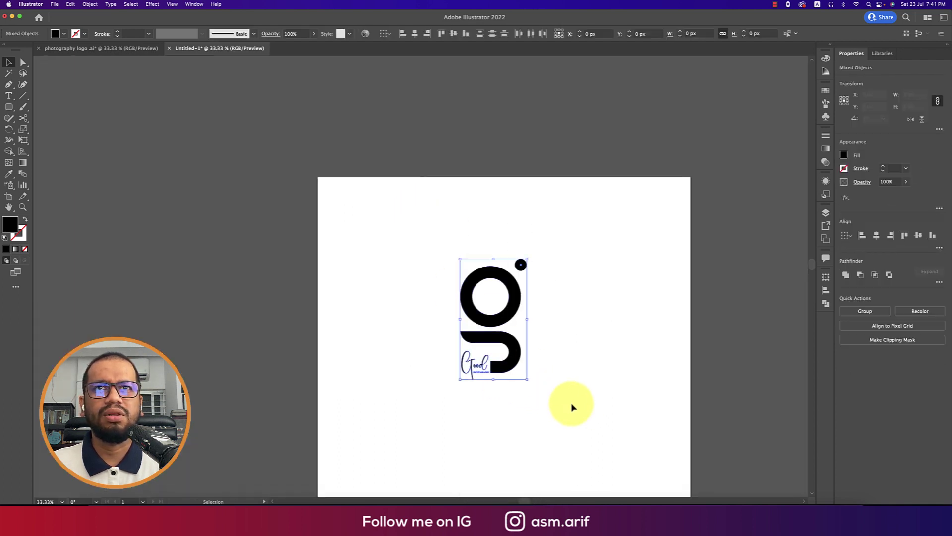
Group the logo pieces and centre them horizontally and vertically on the artboard
key("super+g")
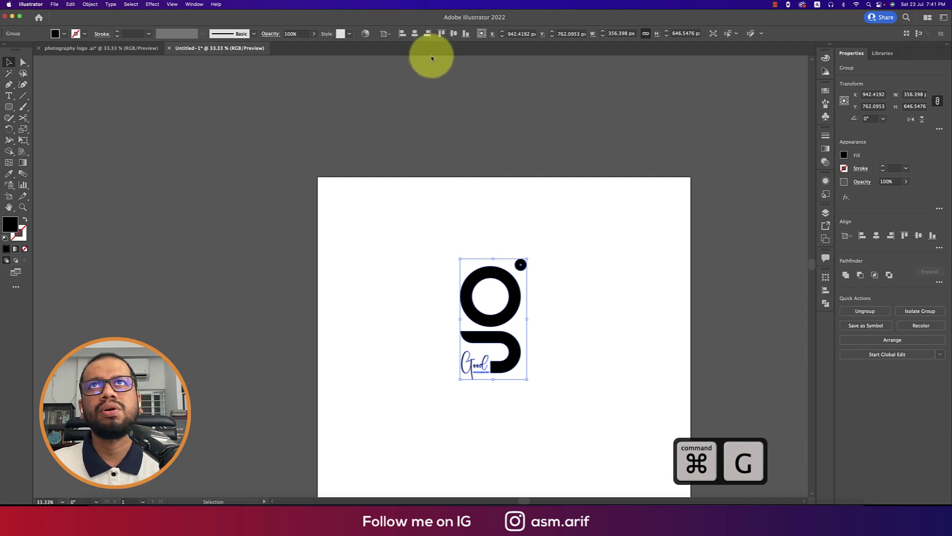
left_click(415, 34)
left_click(454, 33)
left_click_drag(603, 334, 535, 246)
Ungroup the logo and select the g's o circle
left_click(542, 272)
left_click(453, 228)
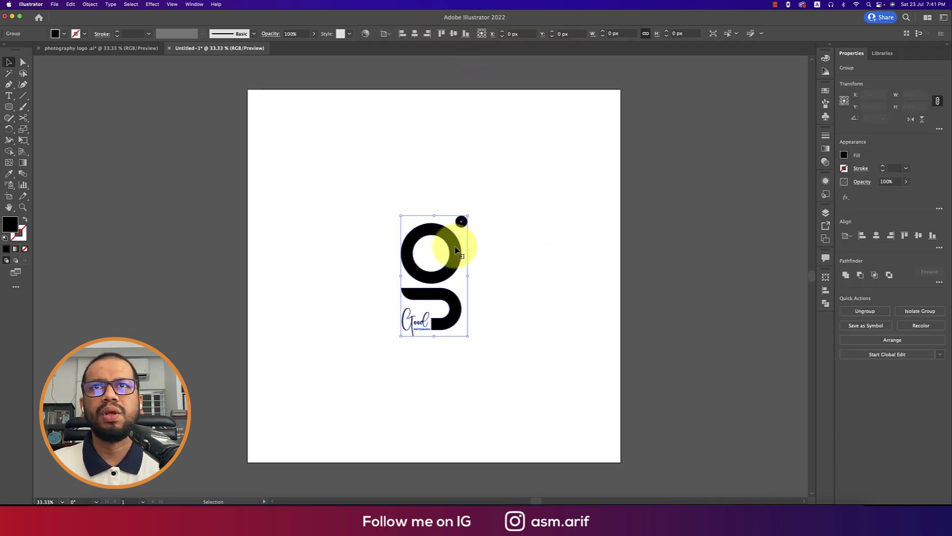
left_click(316, 201)
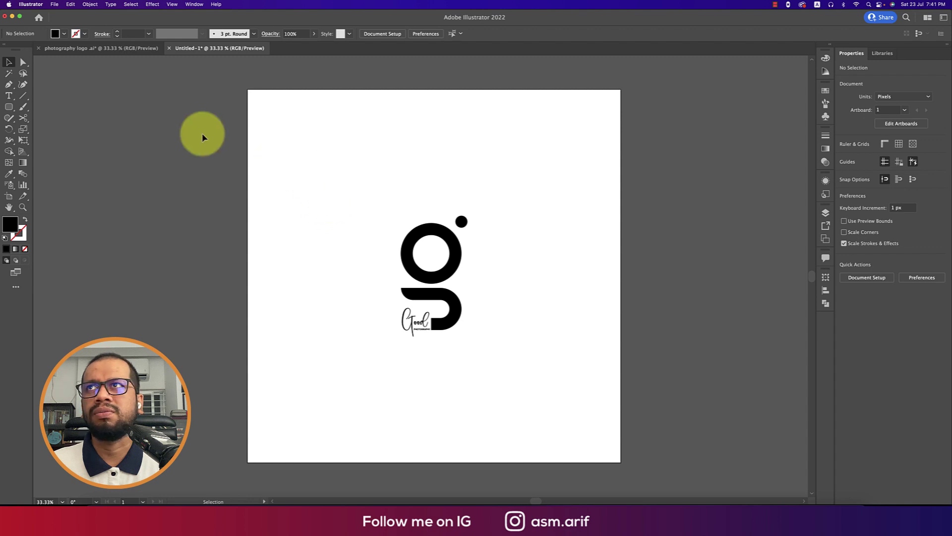
left_click(430, 248)
right_click(449, 245)
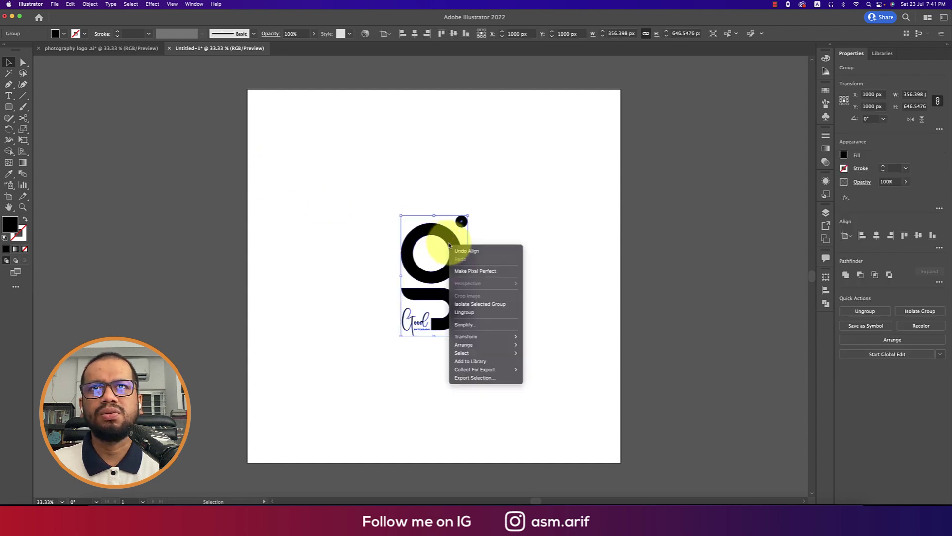
left_click(466, 312)
left_click(457, 250)
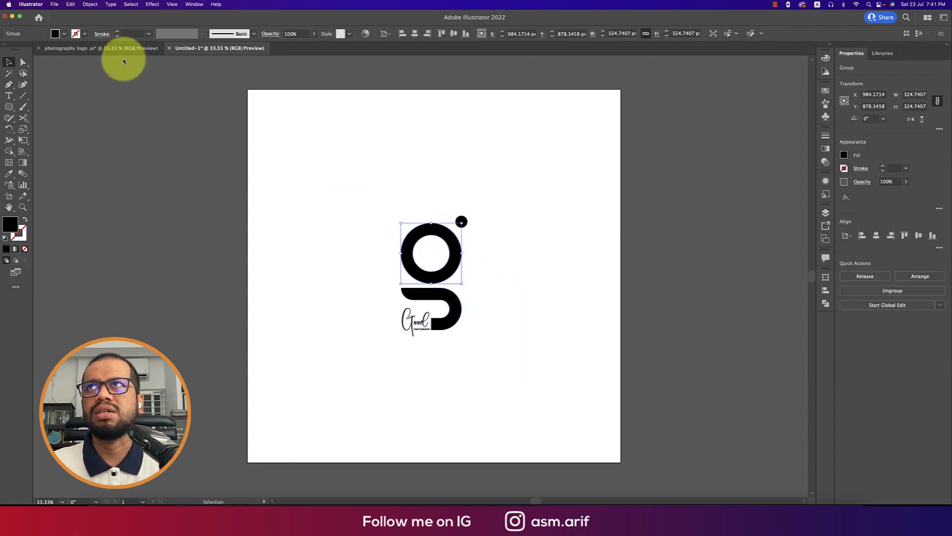
Fill the g's circle and lower hook shape with orange
left_click(64, 34)
left_click(89, 50)
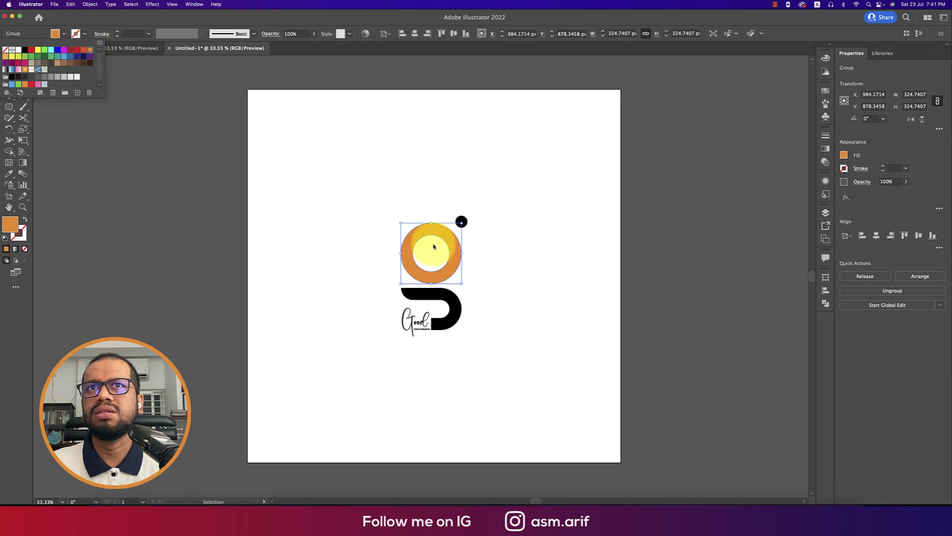
left_click(453, 314)
left_click(453, 314)
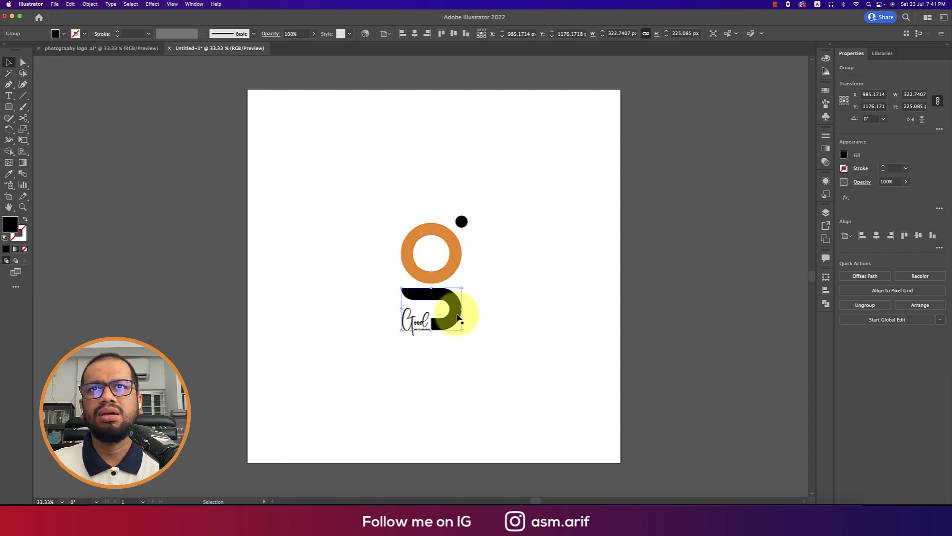
left_click(64, 34)
left_click(89, 49)
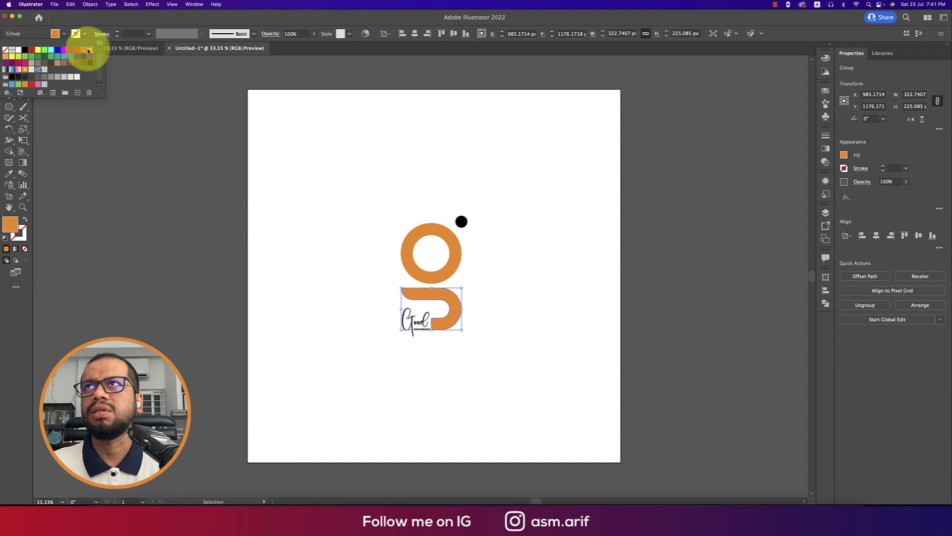
Make the g's small black dot orange as well
left_click(512, 204)
left_click(461, 221)
left_click(64, 34)
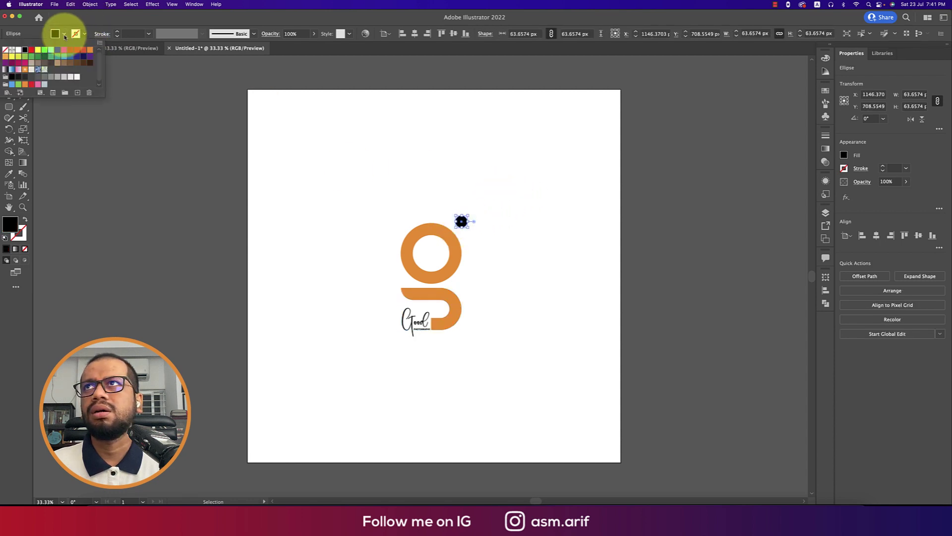
left_click(76, 34)
left_click(76, 34)
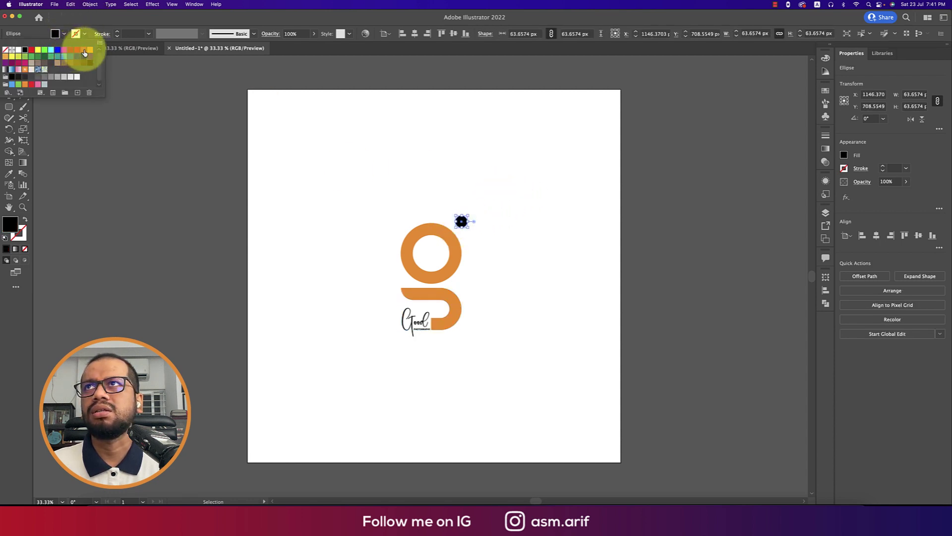
left_click(84, 51)
left_click(429, 365)
left_click(381, 329)
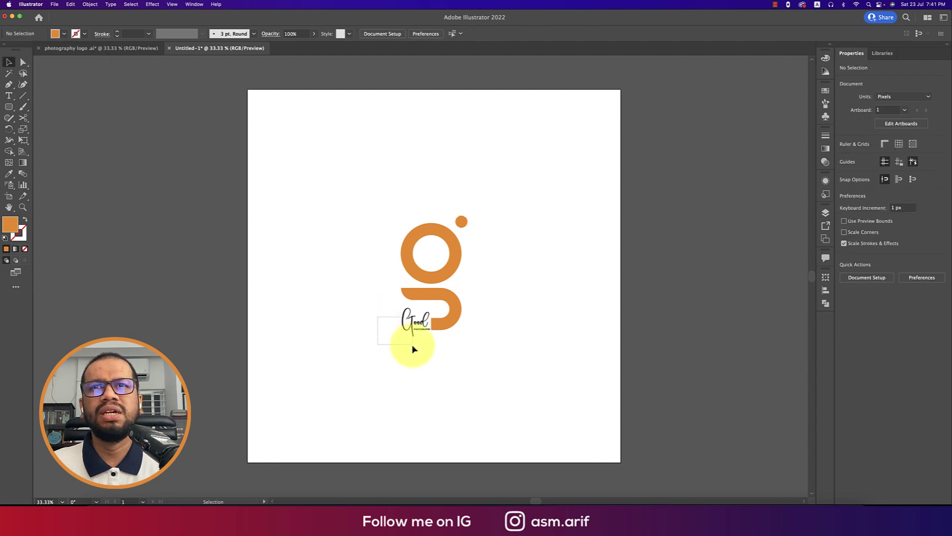
Give the Good script a pale near-white fill
left_click_drag(422, 355, 421, 355)
left_click(64, 33)
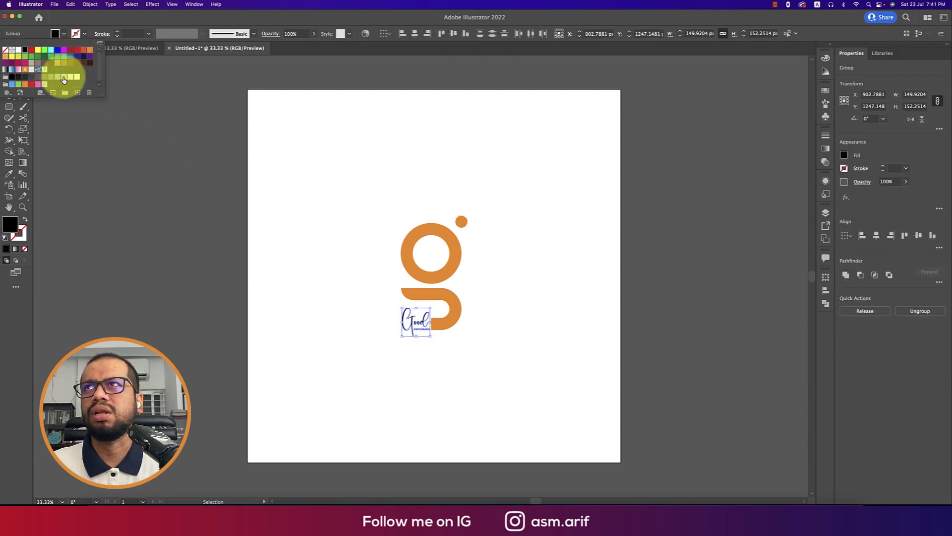
left_click(69, 78)
left_click(552, 370)
left_click(585, 356)
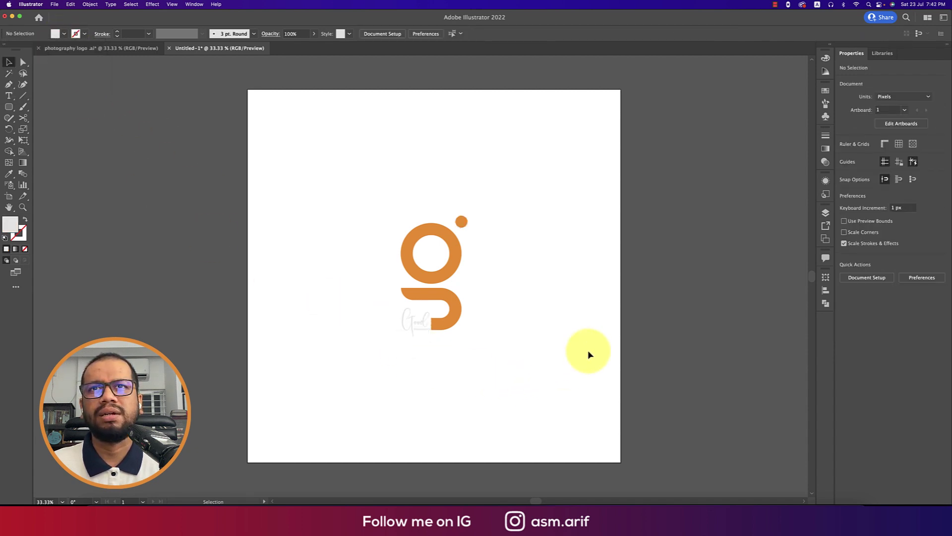
Draw a 2000 × 2000 px square, centre it on the artboard, and send it behind the logo
left_click(36, 109)
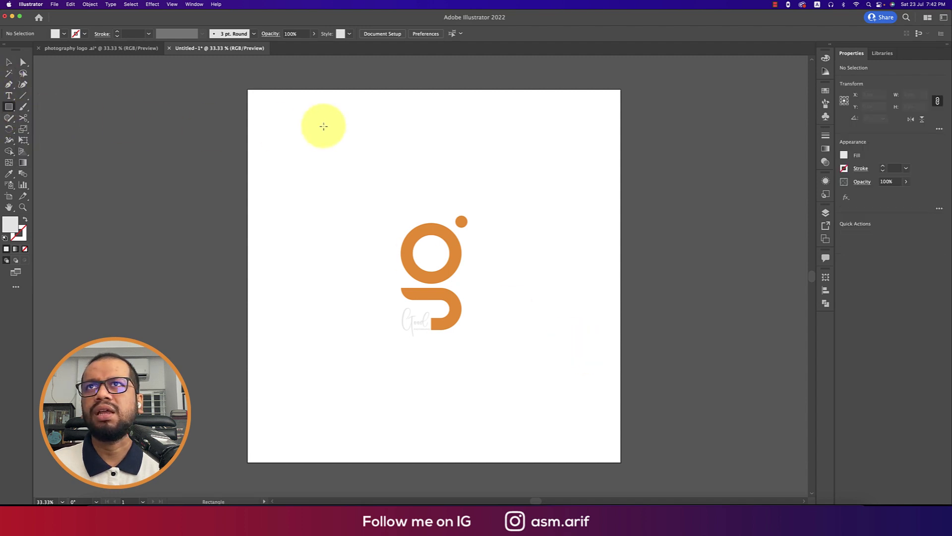
left_click(322, 126)
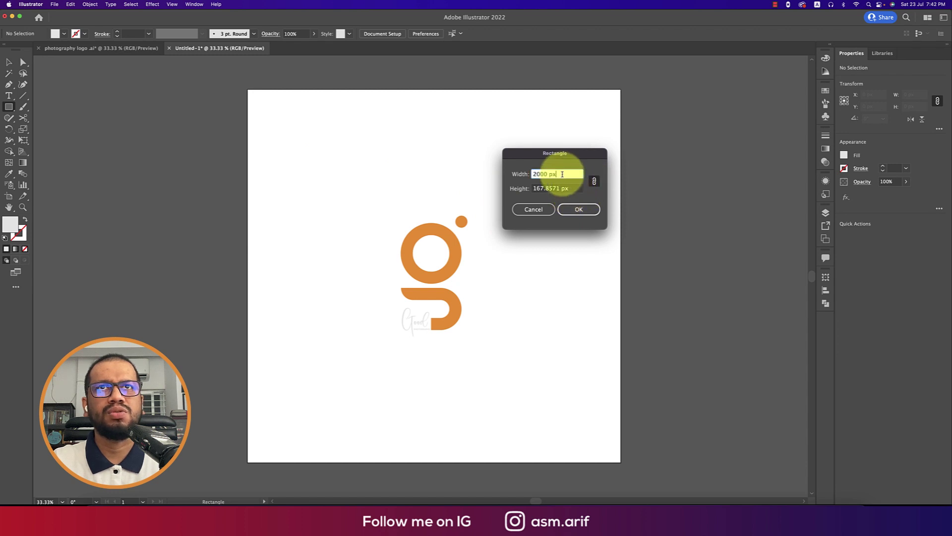
key("Tab")
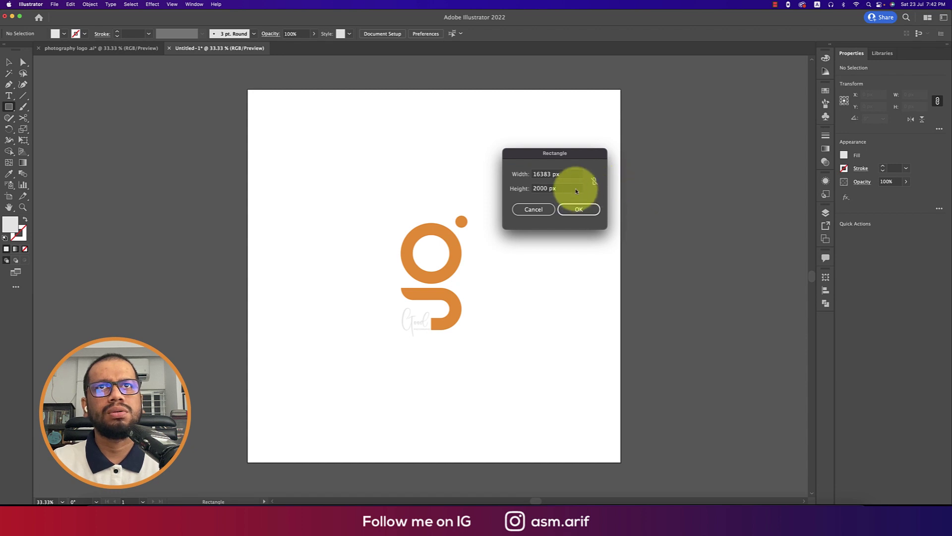
left_click(566, 175)
type("2000")
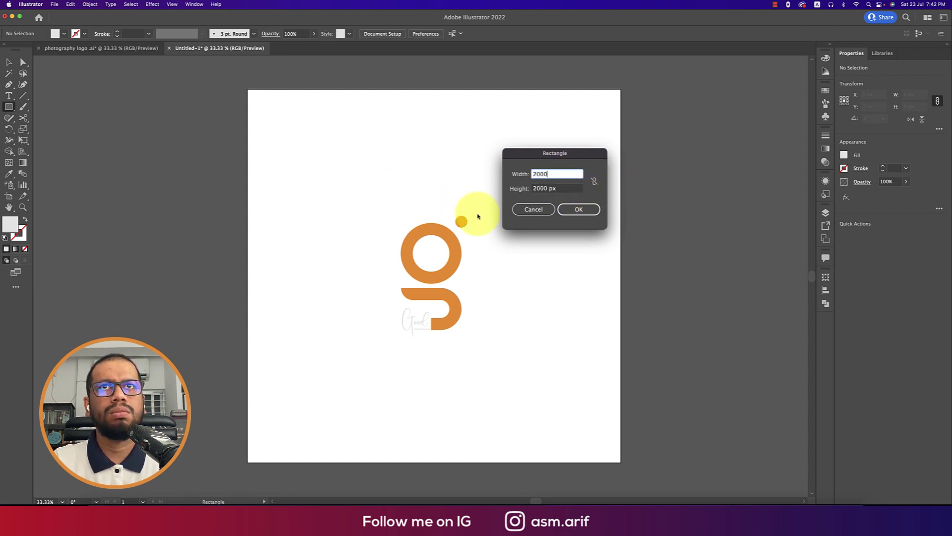
left_click(579, 209)
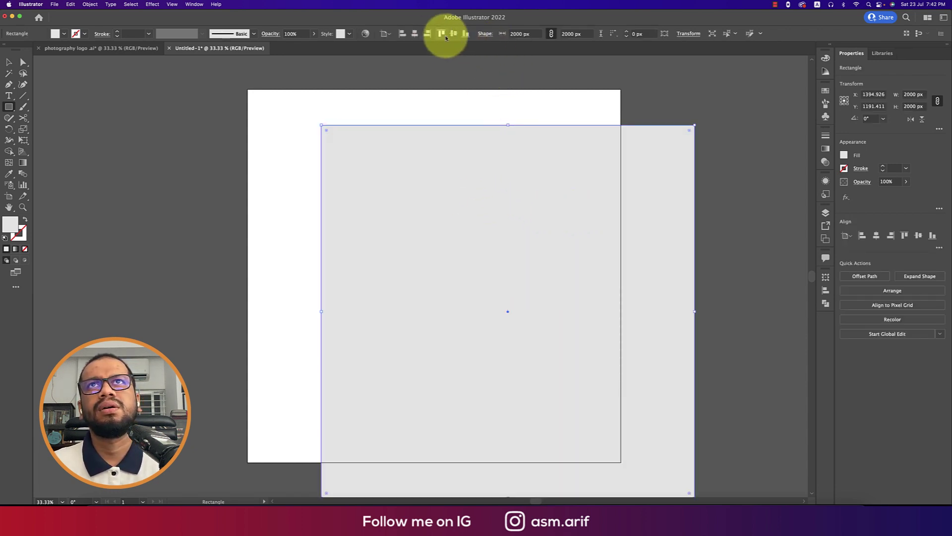
left_click(441, 33)
left_click(415, 33)
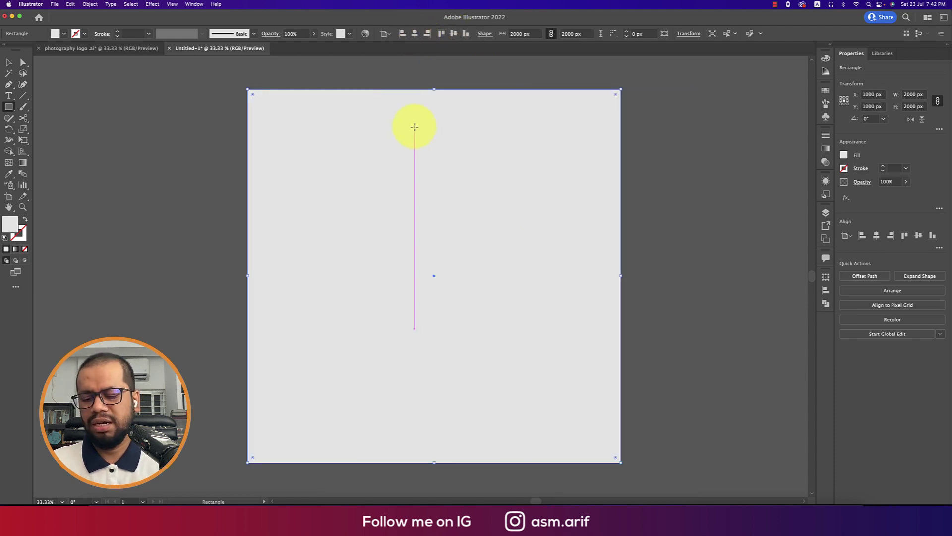
key("super+bracketleft")
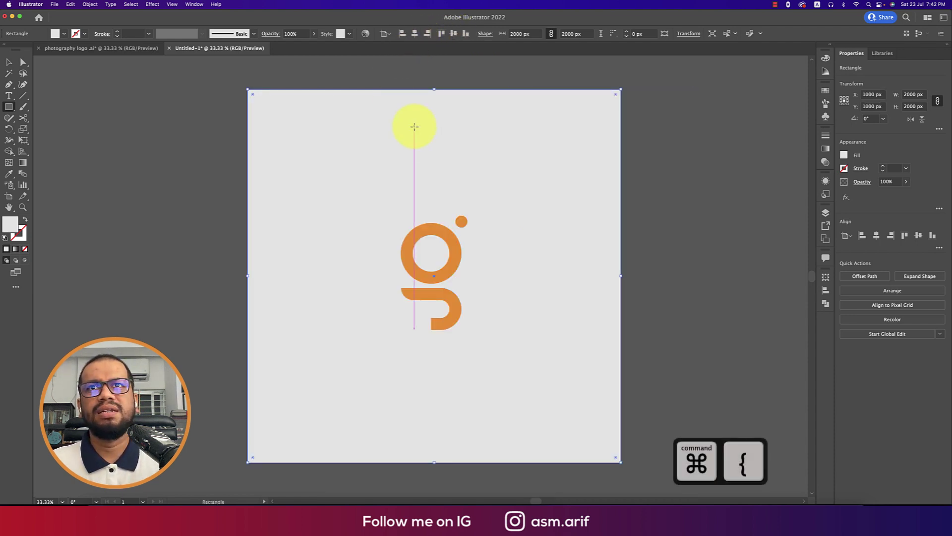
Fill the background square with near-black navy #0C0B1C
left_click(64, 33)
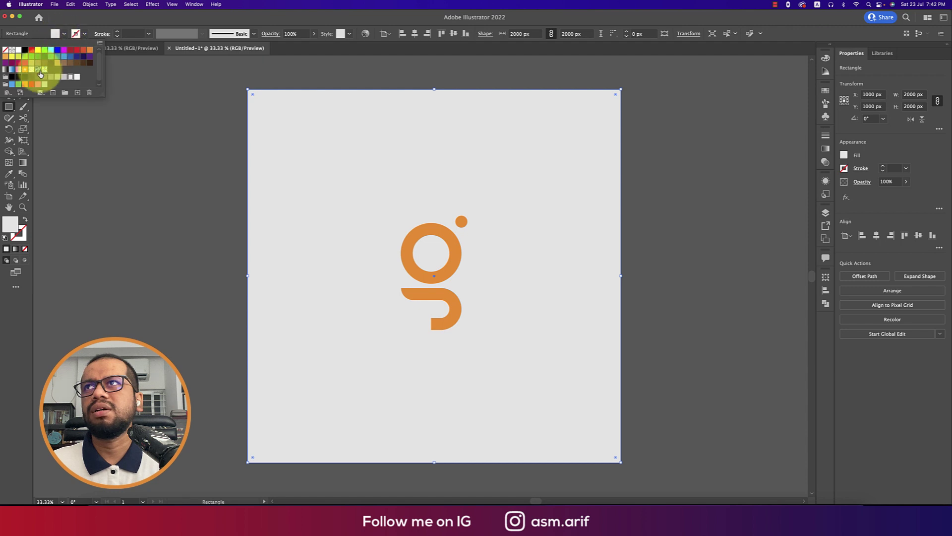
left_click(83, 57)
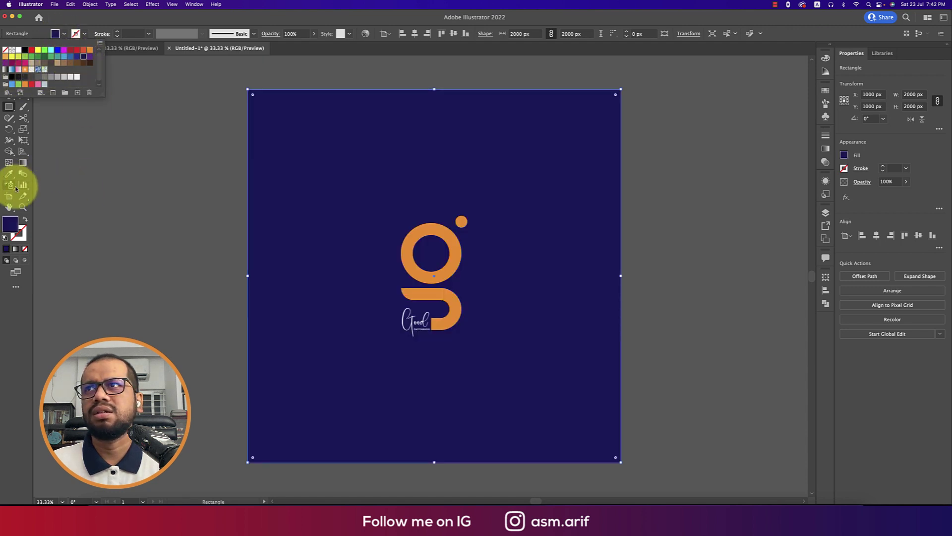
double_click(6, 228)
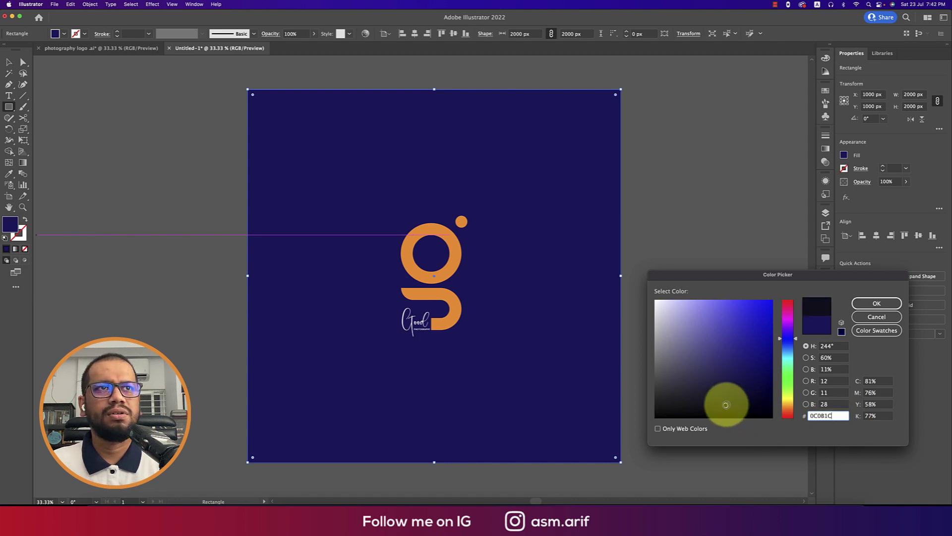
left_click(861, 304)
left_click(9, 61)
left_click(157, 158)
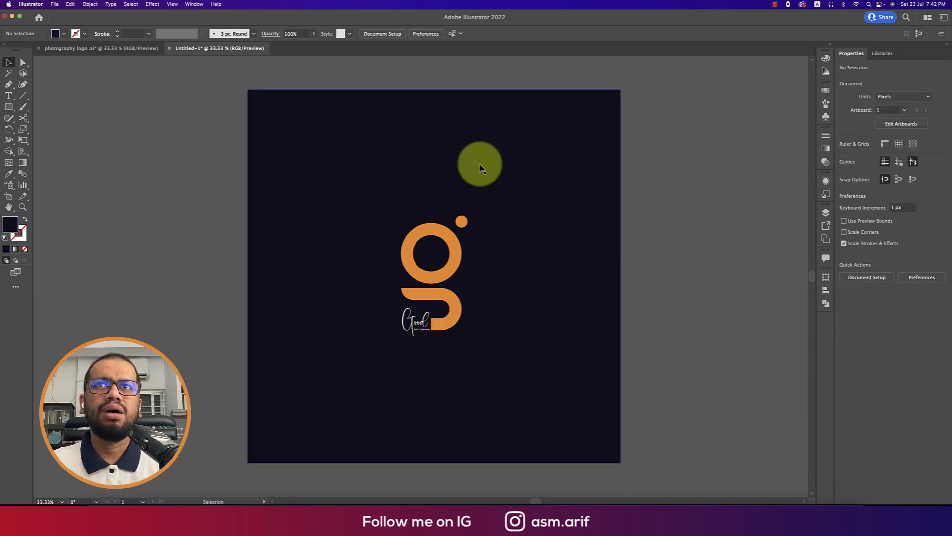
left_click_drag(174, 181, 669, 395)
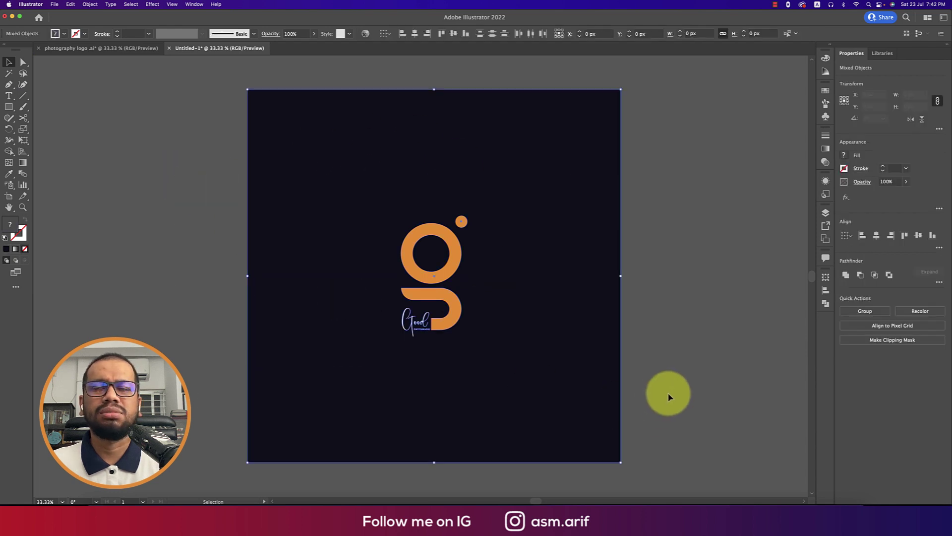
left_click(677, 397)
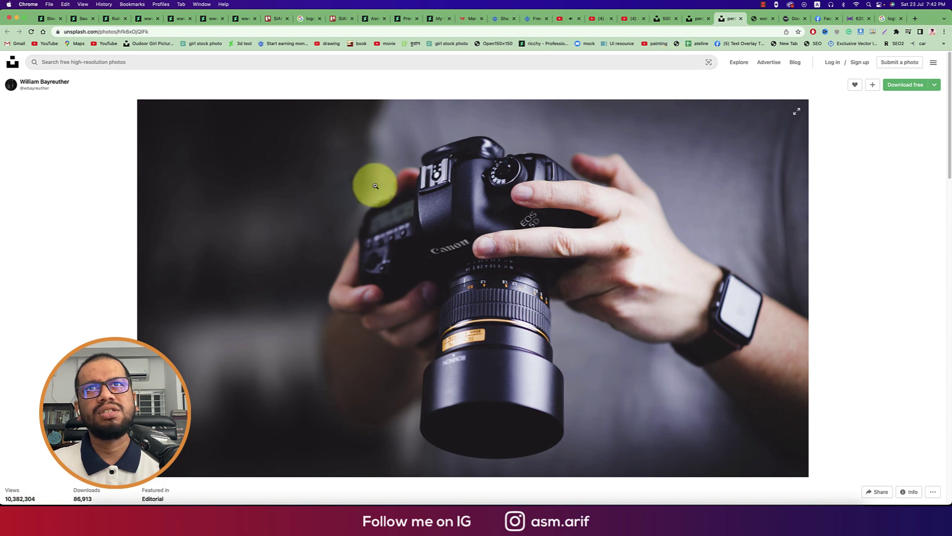
Copy the Unsplash camera photo from Chrome and return to the Illustrator poster
right_click(461, 187)
left_click(487, 211)
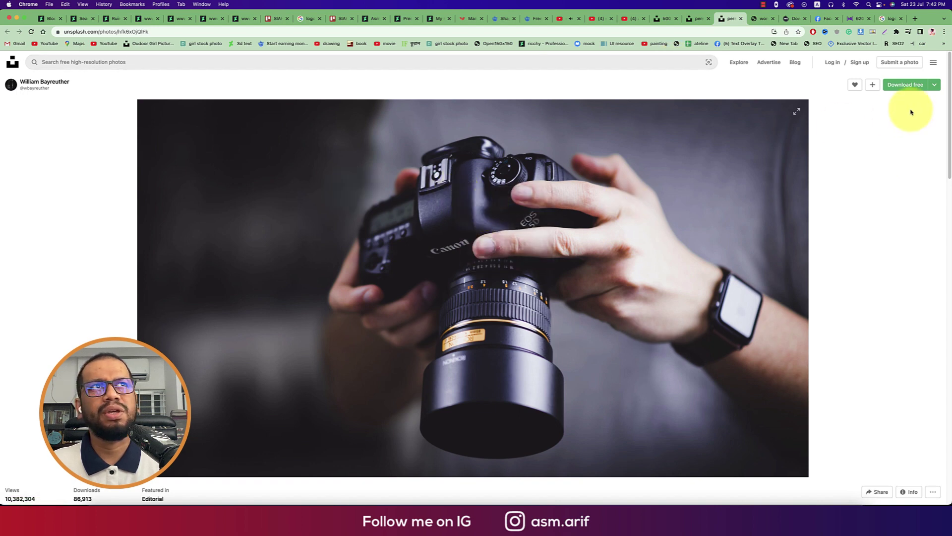
left_click(934, 85)
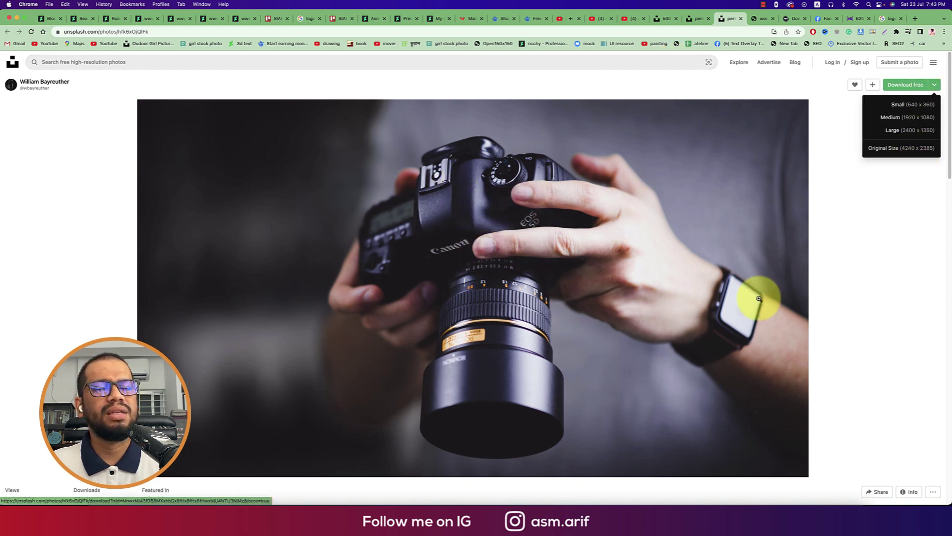
left_click(395, 506)
left_click(566, 343)
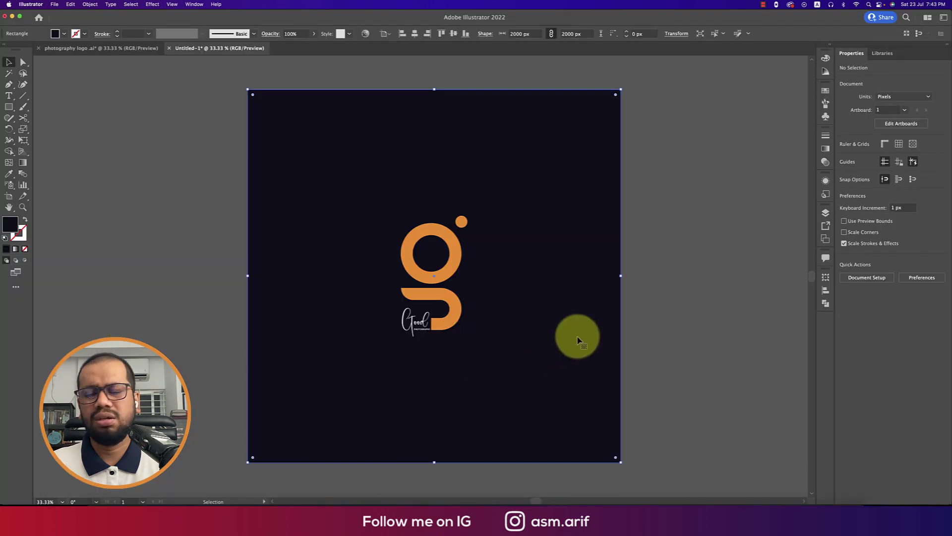
Paste the camera photo and crop it to the artboard, about 2008 × 2007 px
key("super+v")
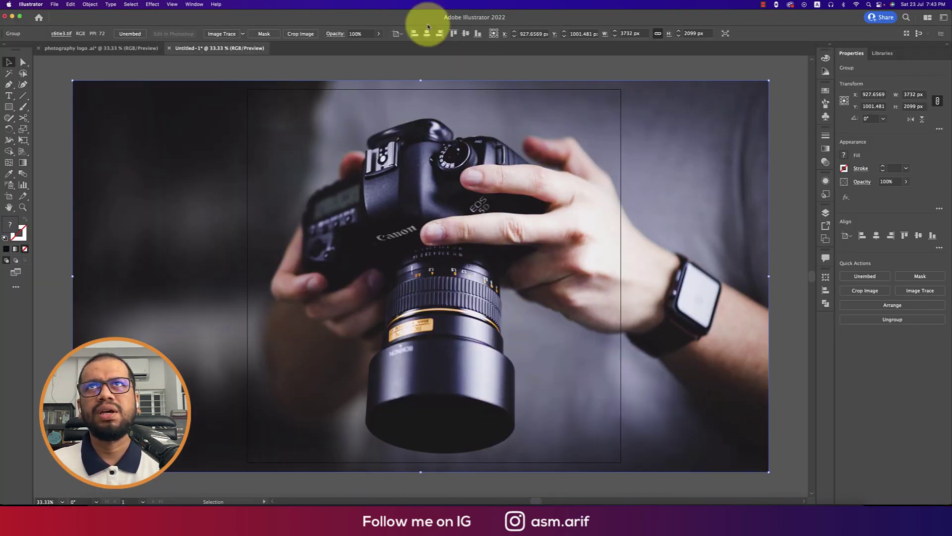
left_click(300, 33)
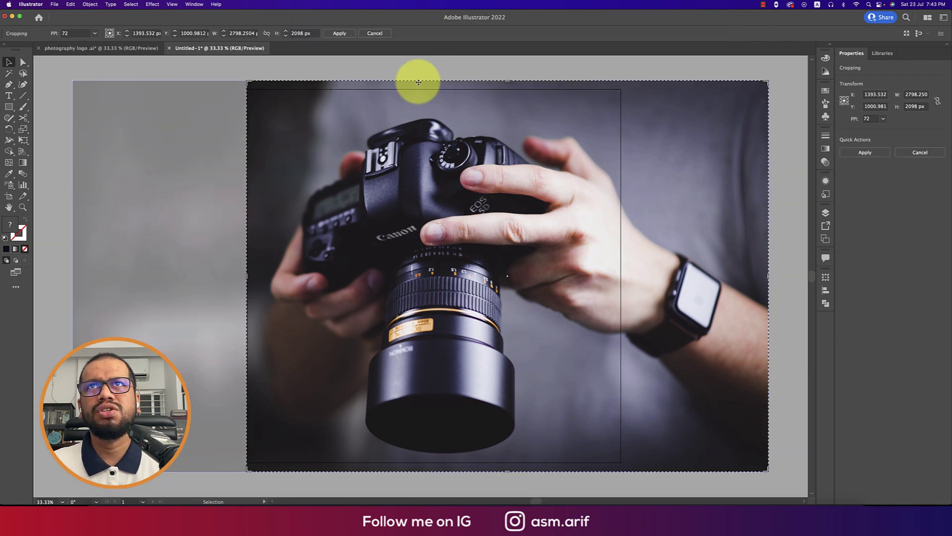
left_click_drag(506, 83, 508, 91)
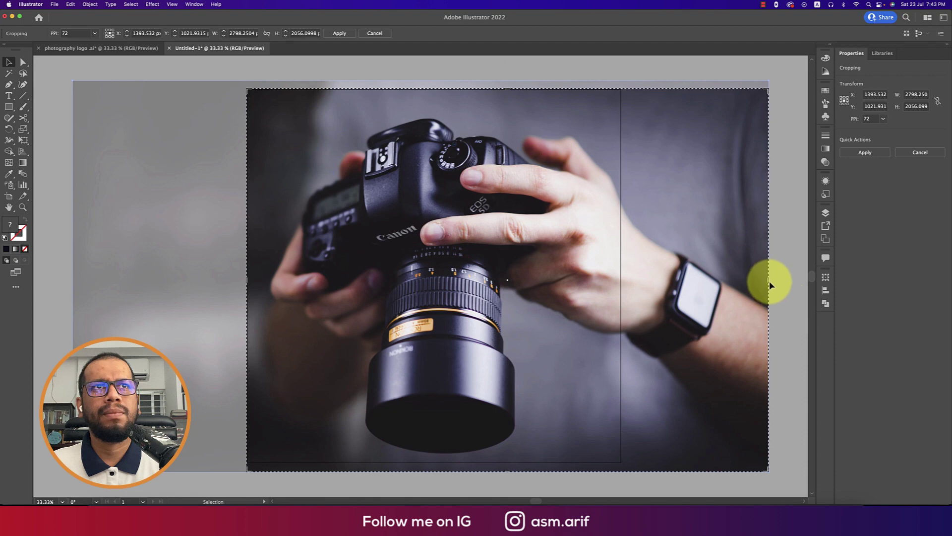
left_click_drag(768, 281, 622, 283)
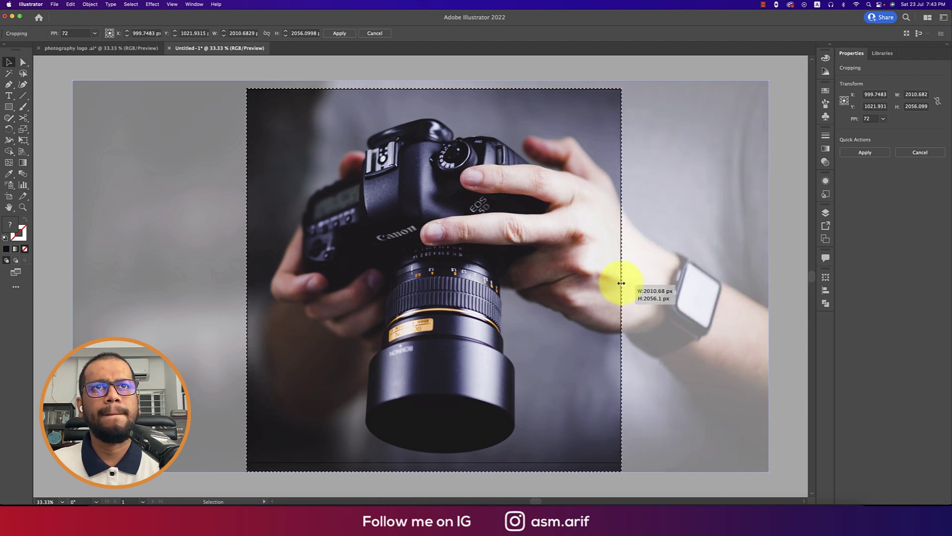
left_click_drag(435, 471, 434, 461)
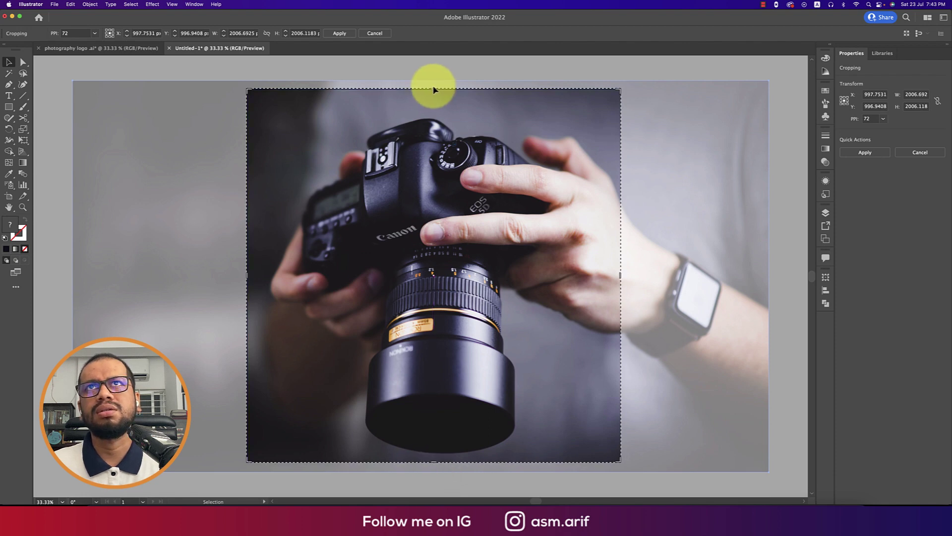
left_click(342, 33)
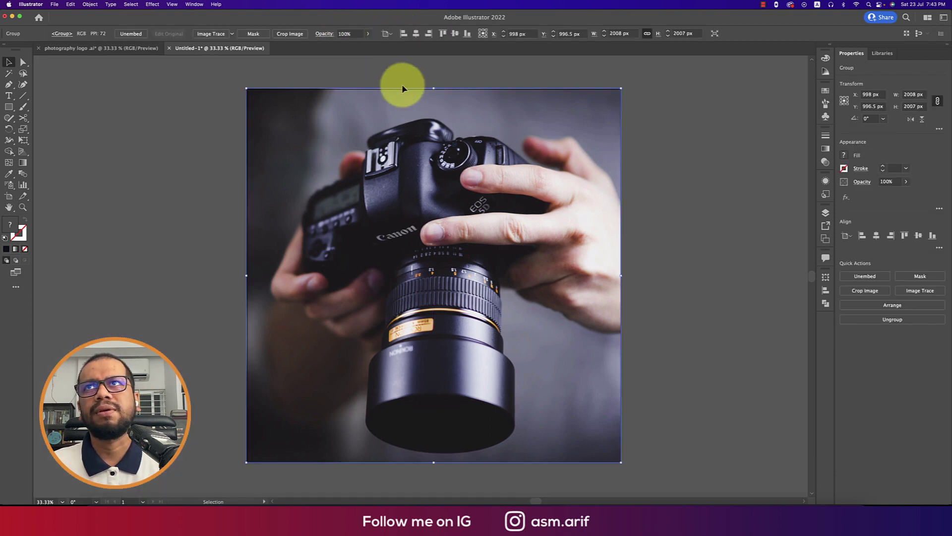
Set the photo's blend mode to Overlay
left_click(825, 162)
left_click(729, 144)
left_click(726, 177)
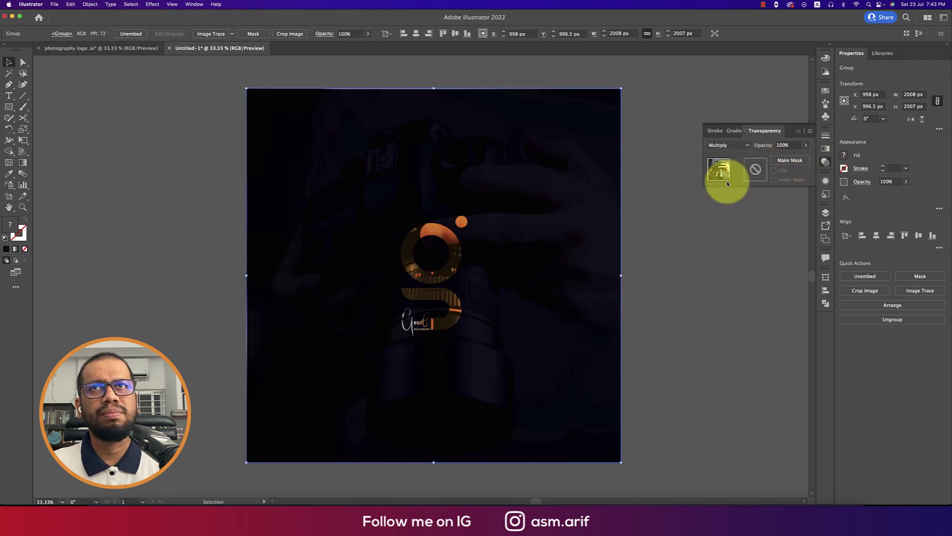
left_click(728, 145)
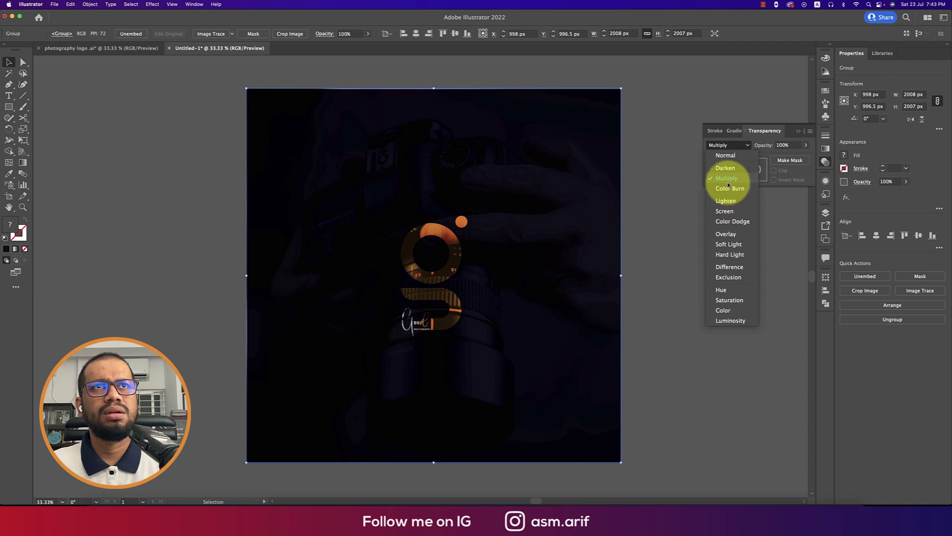
left_click(725, 234)
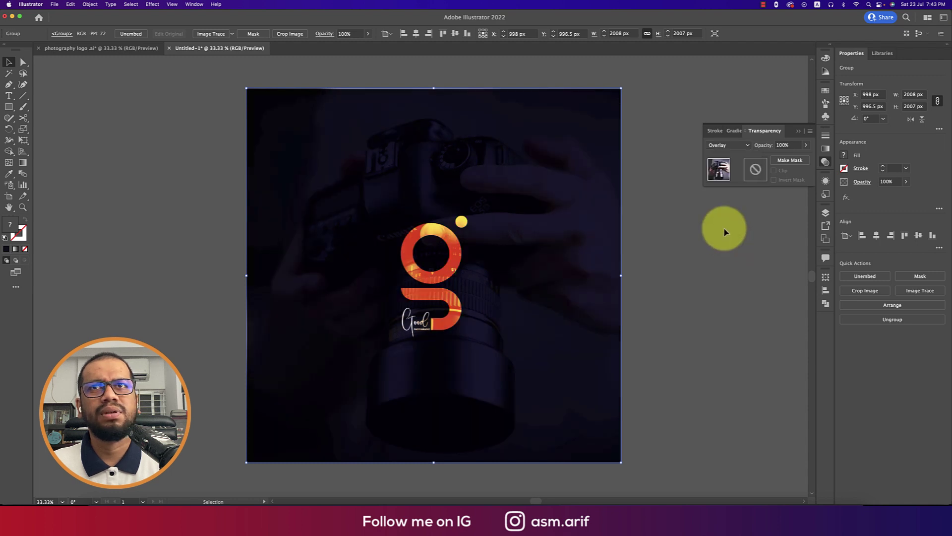
Stack the photo behind the g but above the navy background, at 72% opacity
key("super+bracketleft")
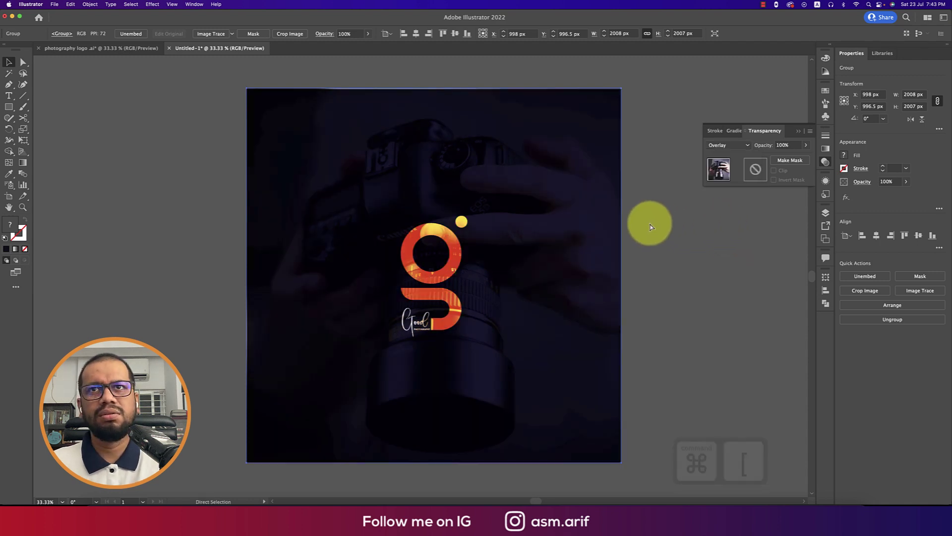
key("super+bracketleft")
key("super+bracketleft")
key("super+bracketleft")
key("super+bracketleft")
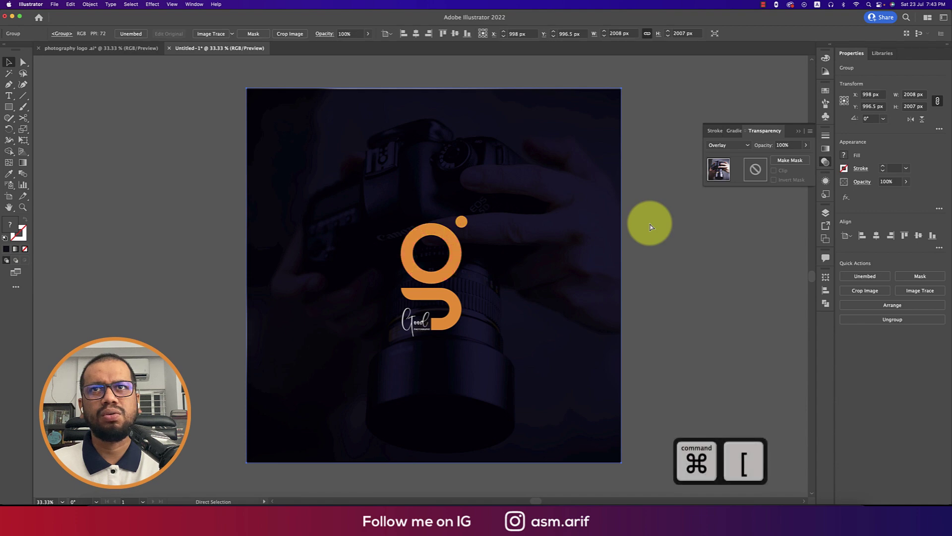
key("super+bracketleft")
key("super+bracketright")
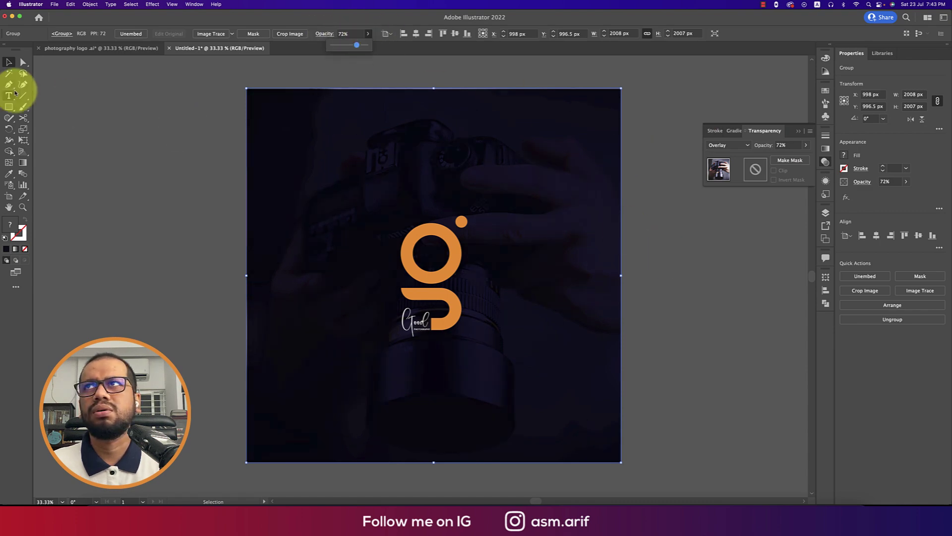
left_click(111, 120)
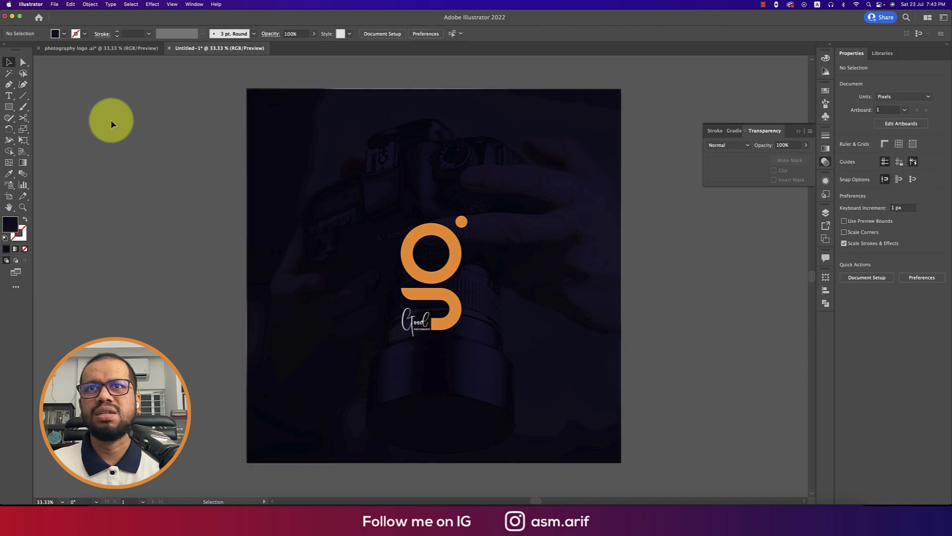
Add a centre-aligned white placeholder paragraph near the bottom of the poster
left_click(9, 95)
left_click_drag(302, 398, 572, 428)
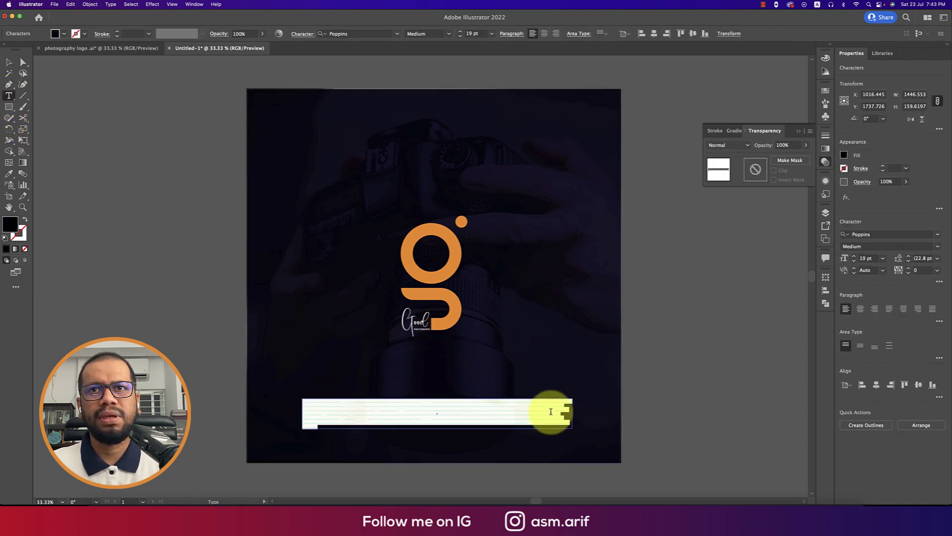
left_click(544, 33)
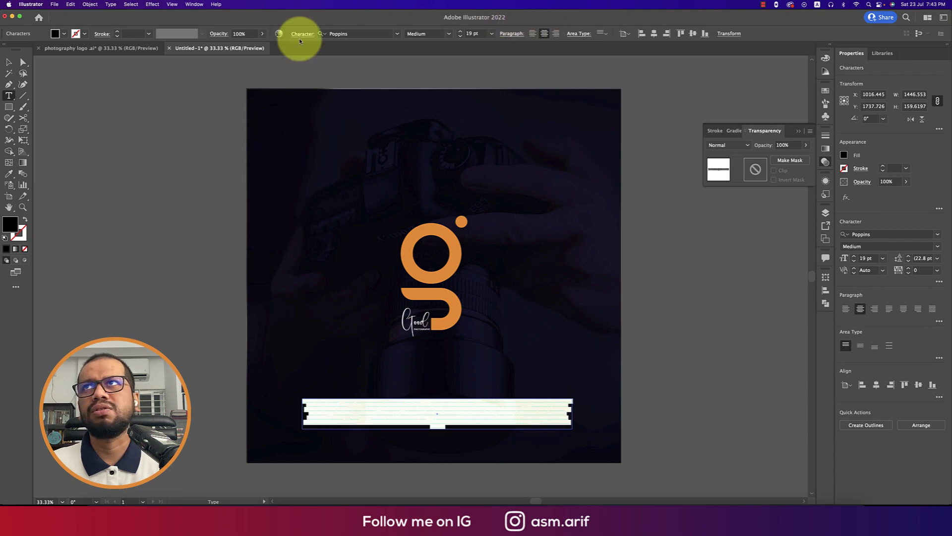
left_click(64, 33)
left_click(17, 51)
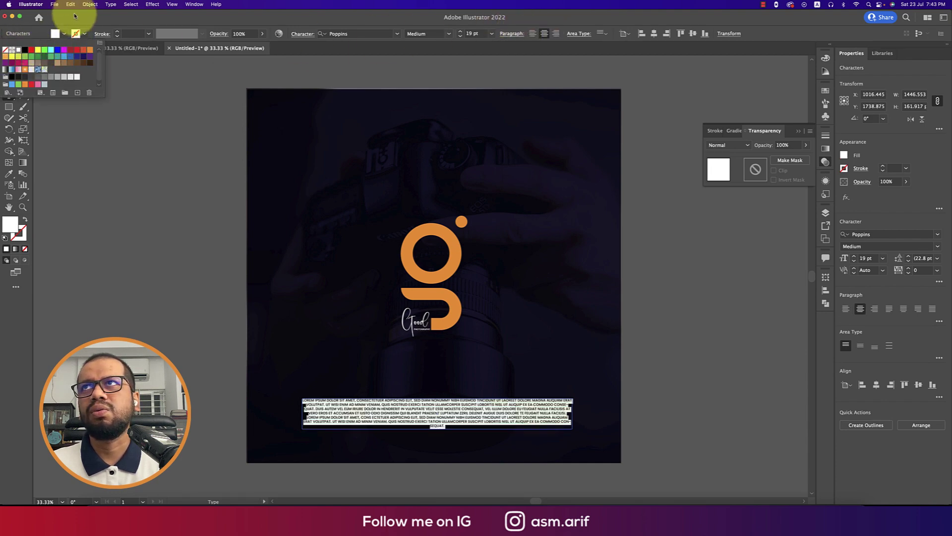
Turn off All Caps and delete the paragraph's last two lines
left_click(9, 62)
left_click(172, 249)
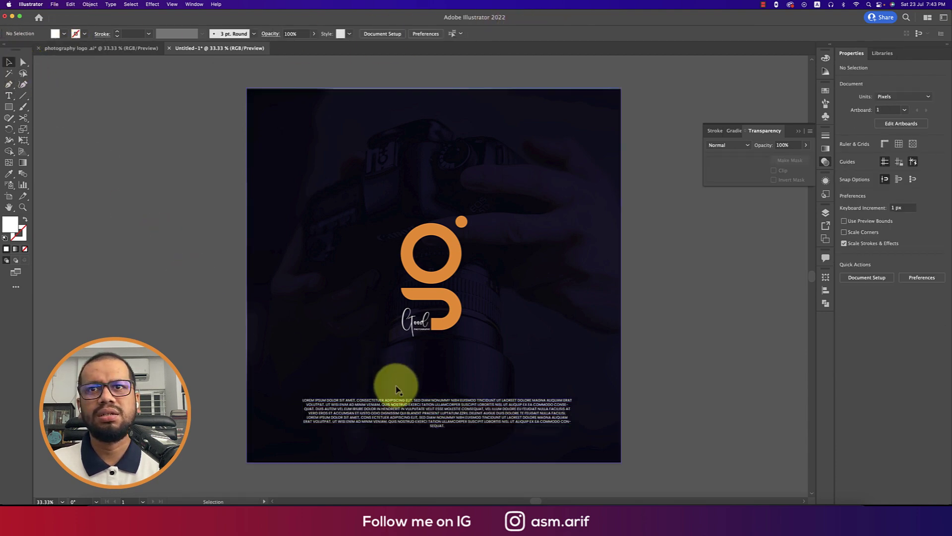
left_click(425, 400)
left_click(302, 34)
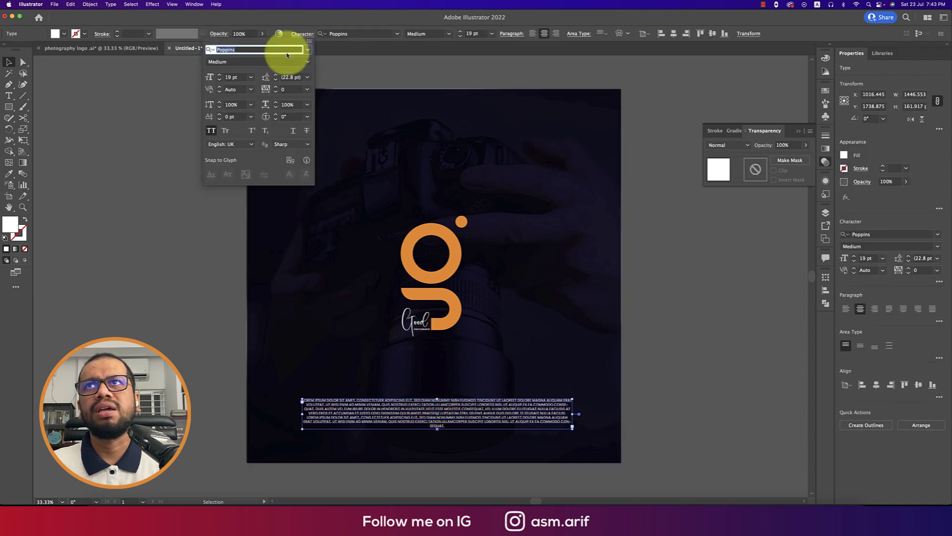
left_click(210, 131)
double_click(521, 422)
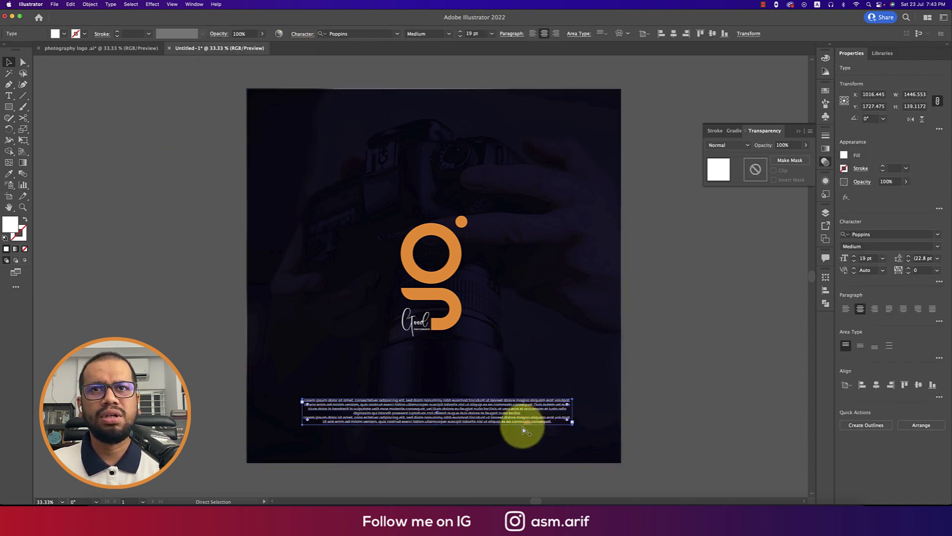
key("super+equal")
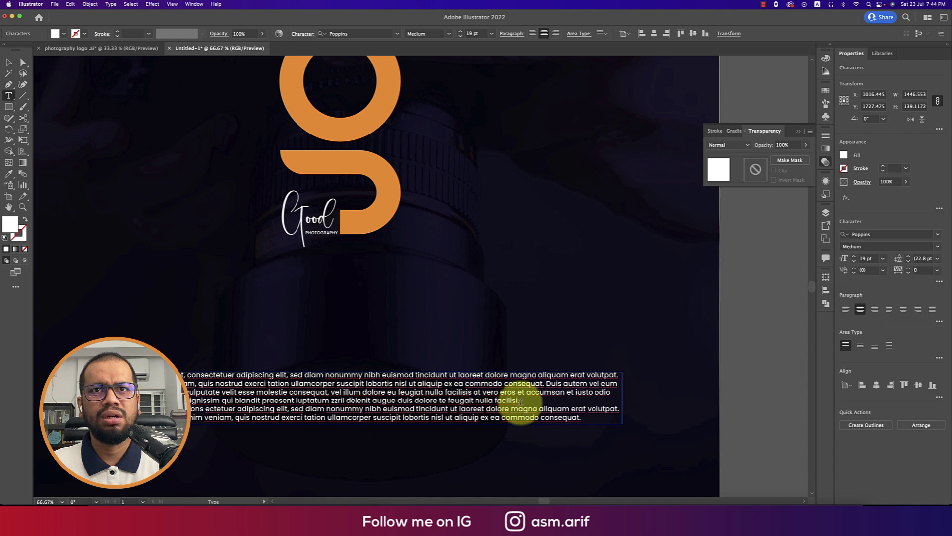
left_click_drag(519, 401, 587, 423)
key("BackSpace")
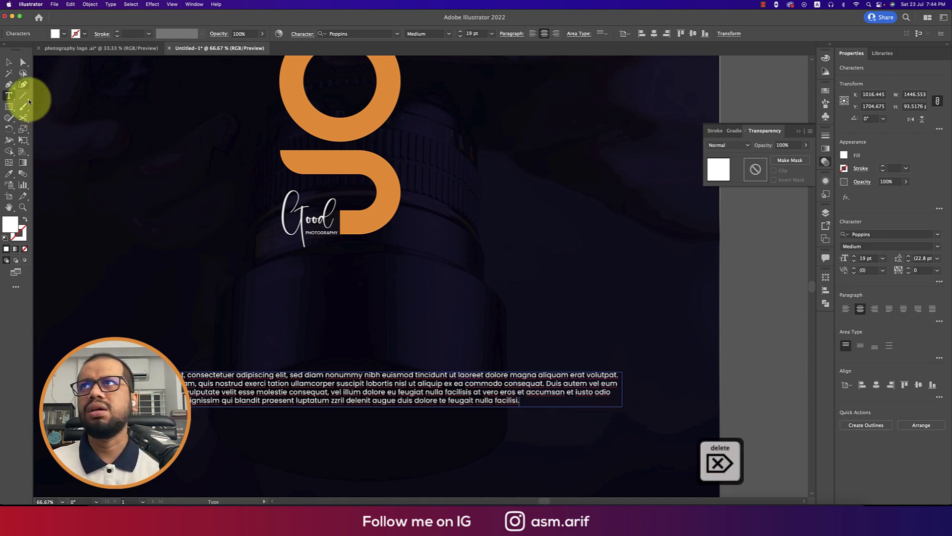
Set the paragraph to Poppins Light and nudge it down slightly
left_click(9, 61)
left_click(447, 33)
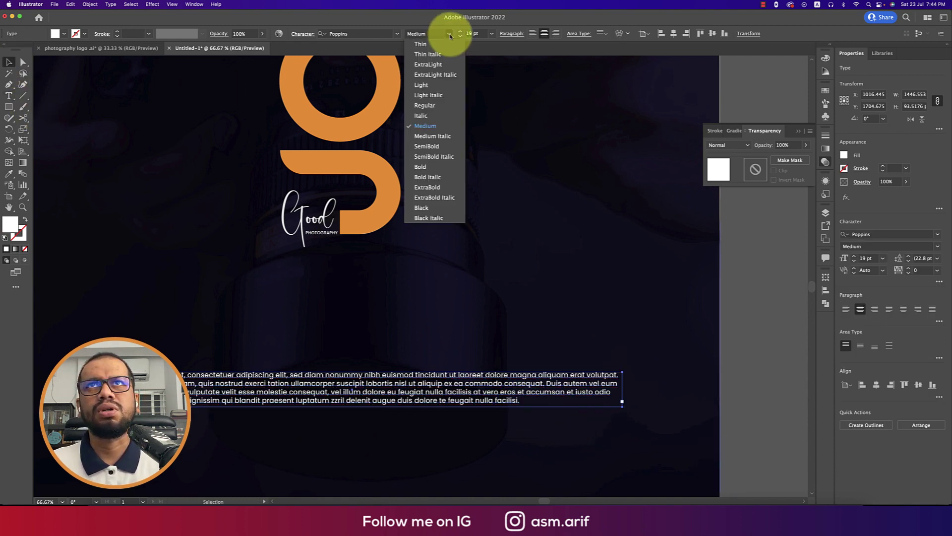
left_click(443, 84)
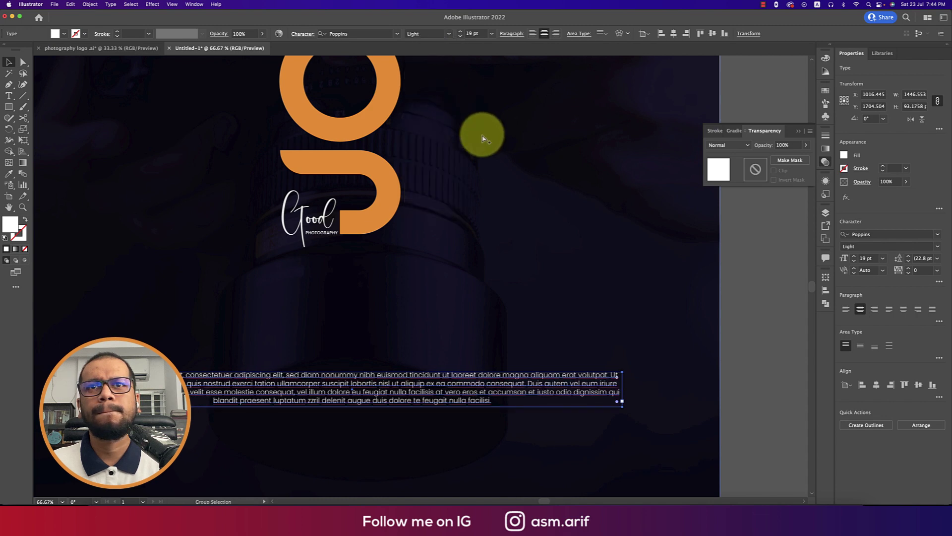
scroll(484, 135, "down", 2)
left_click_drag(466, 261, 463, 278)
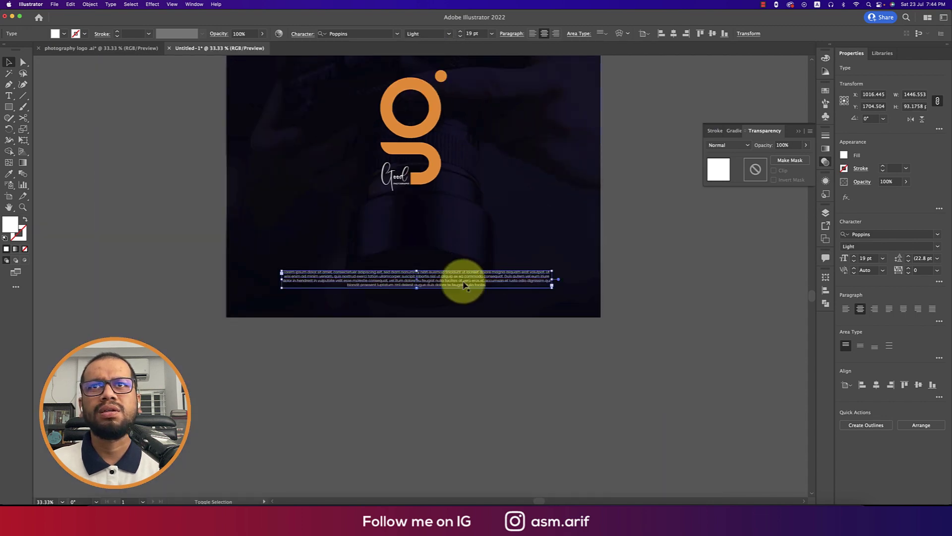
Centre the paragraph horizontally on the poster by aligning it with the background photo
left_click(519, 204, "shift")
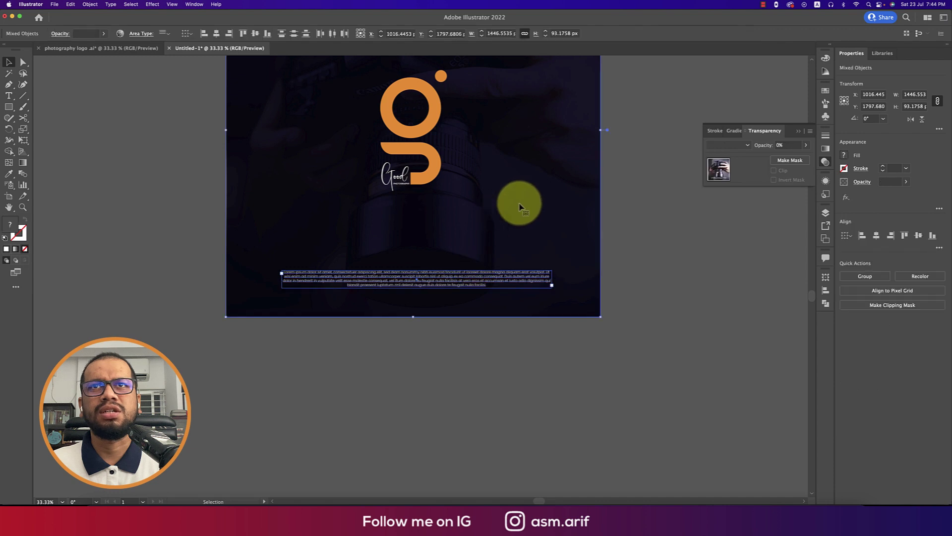
left_click(216, 33)
left_click(669, 314)
Scale up the orange g monogram and Good script together to about 486 × 882 px
scroll(660, 314, "up", 3)
left_click_drag(660, 314, 665, 382)
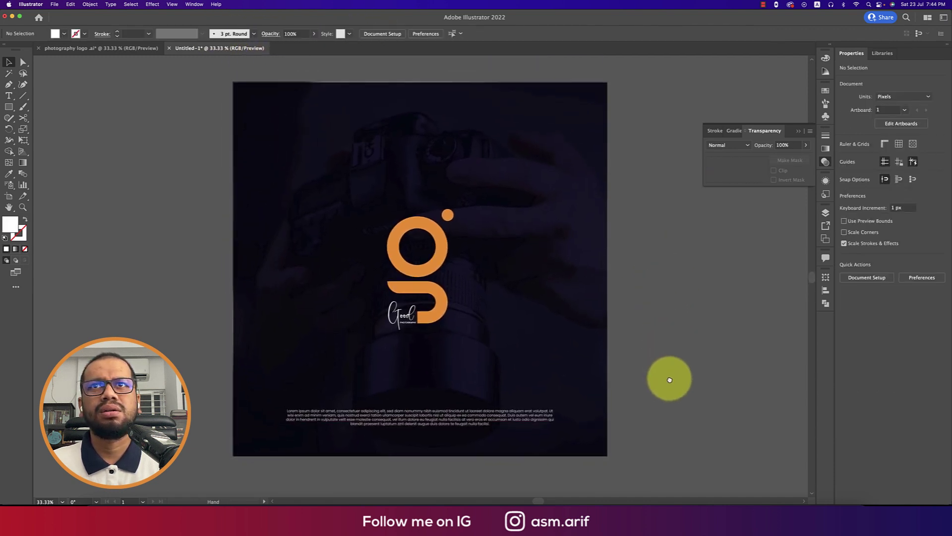
left_click(443, 258)
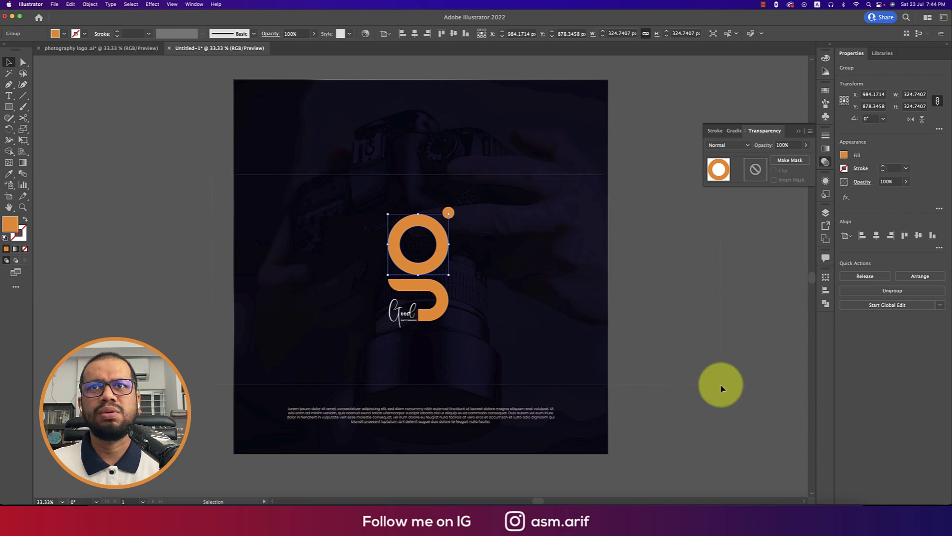
left_click(590, 335, "shift")
left_click(393, 225)
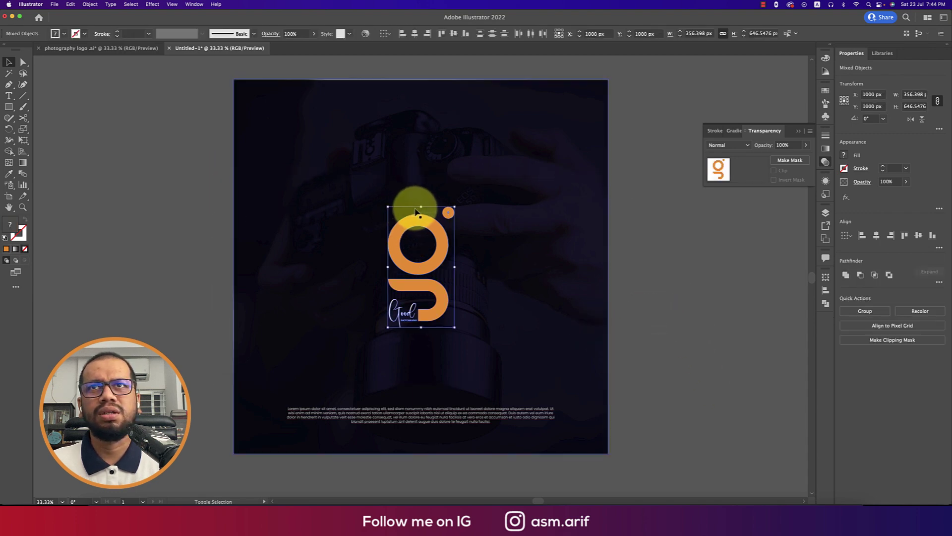
left_click_drag(421, 206, 421, 163)
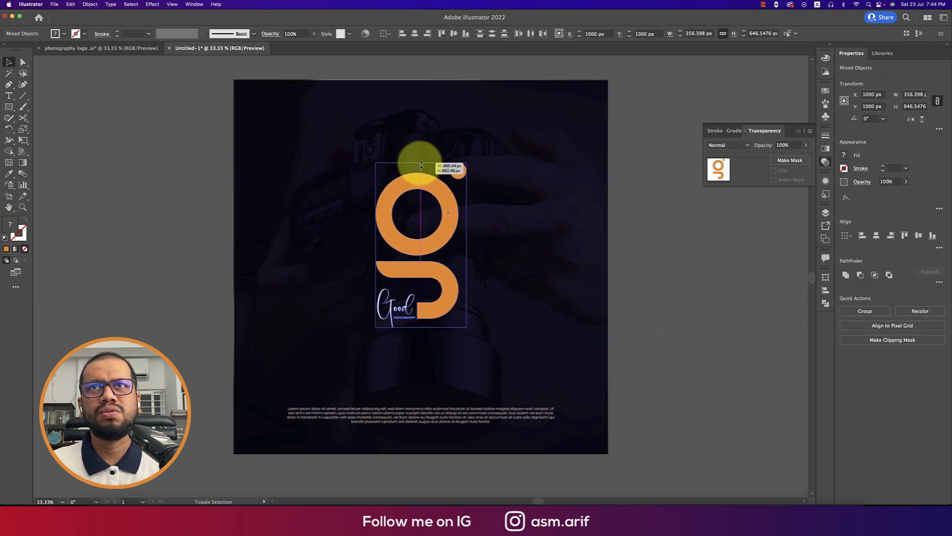
left_click(665, 296)
scroll(659, 298, "down", 1)
scroll(662, 309, "right", 1)
scroll(663, 309, "right", 2)
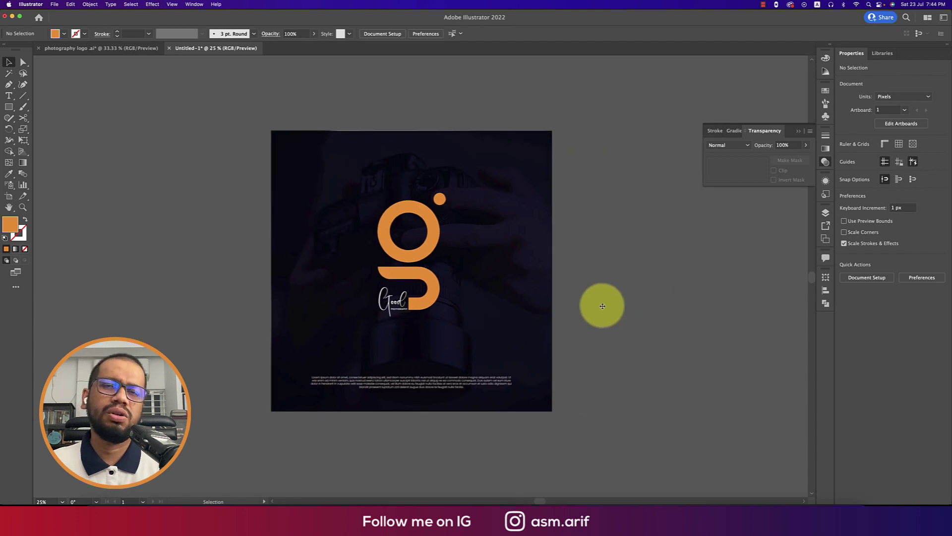